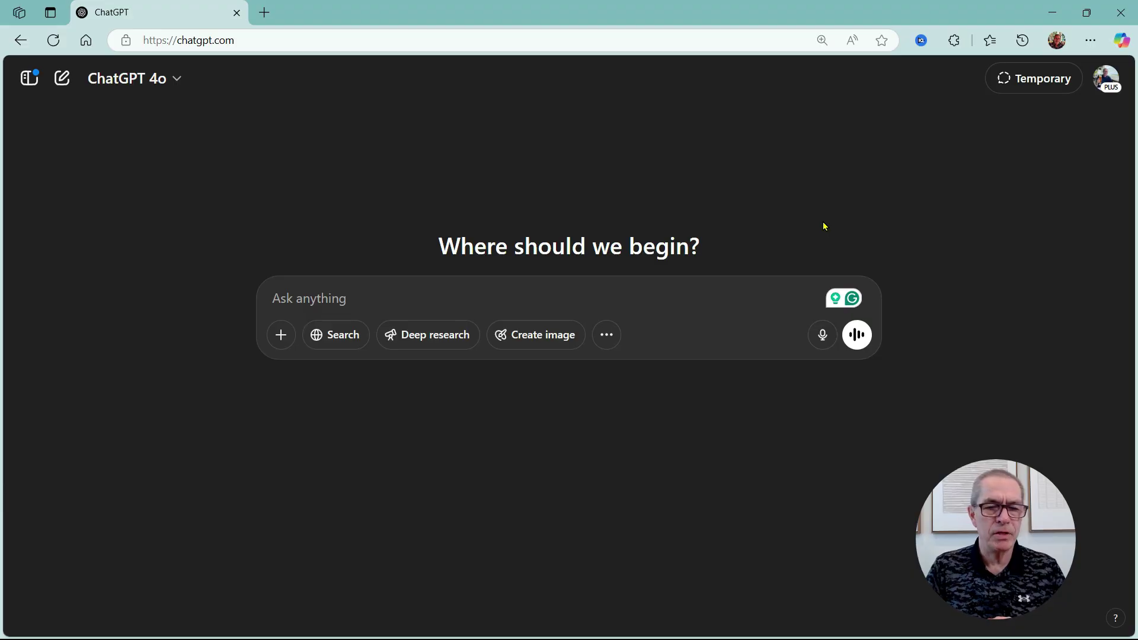
- Show the ChatGPT sidebar listing GPTs, chats and projects next to the new-chat page
{"action": "left_click", "coordinate": [28, 77]}
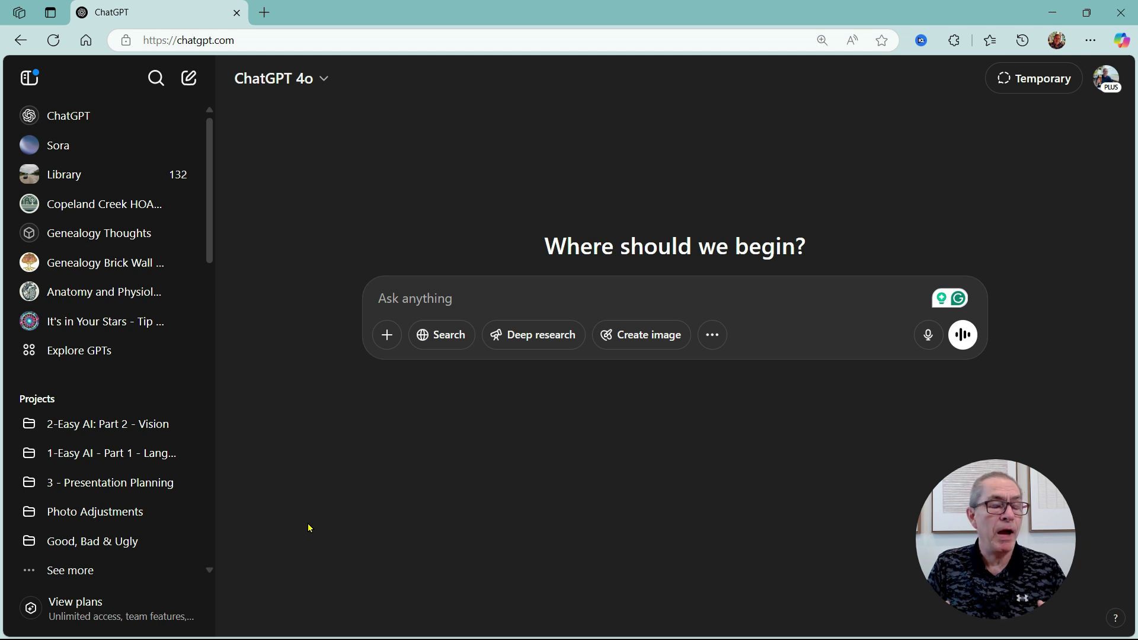
- Browse the Explore GPTs page and start a new custom GPT with + Create
{"action": "left_click", "coordinate": [87, 351]}
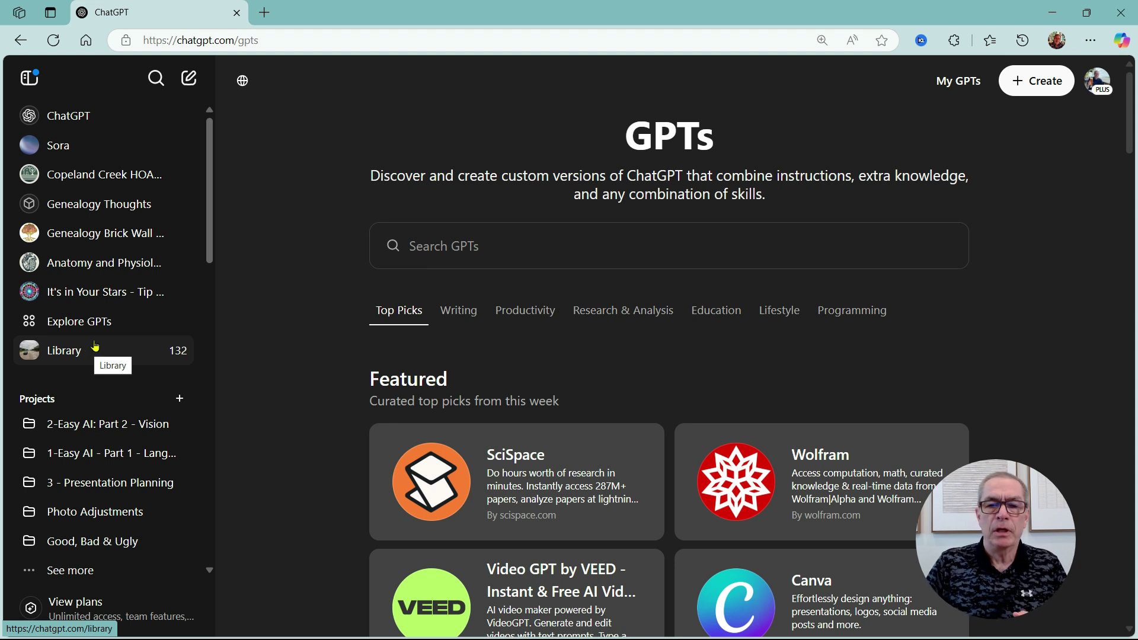
{"action": "scroll", "coordinate": [294, 364], "scroll_direction": "down", "scroll_amount": 5}
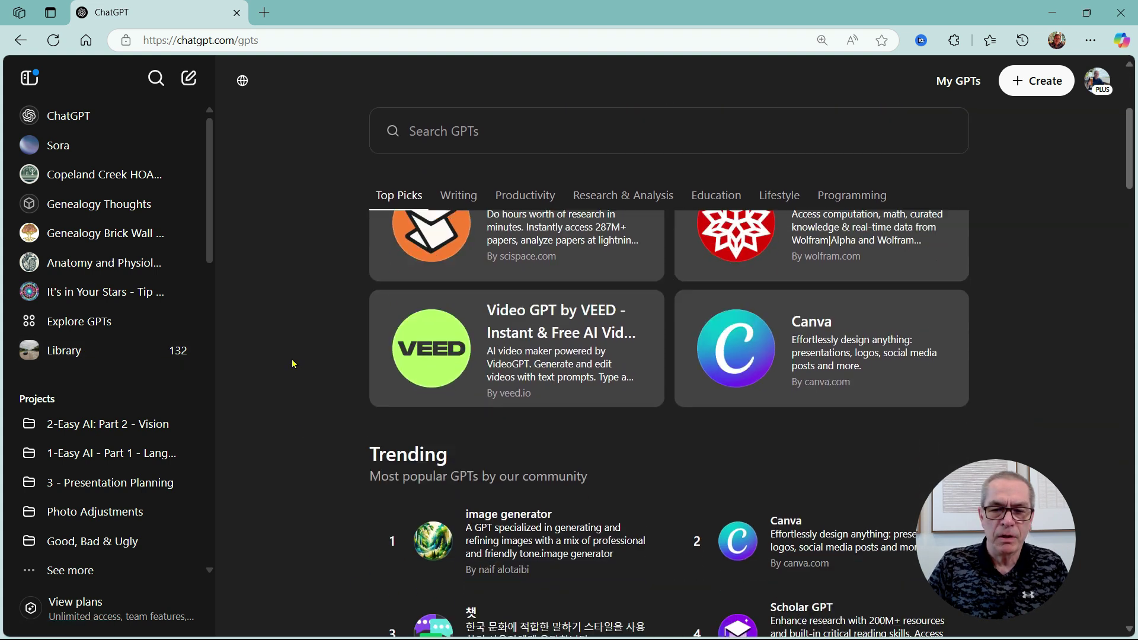
{"action": "scroll", "coordinate": [293, 364], "scroll_direction": "down", "scroll_amount": 3}
{"action": "scroll", "coordinate": [293, 364], "scroll_direction": "up", "scroll_amount": 8}
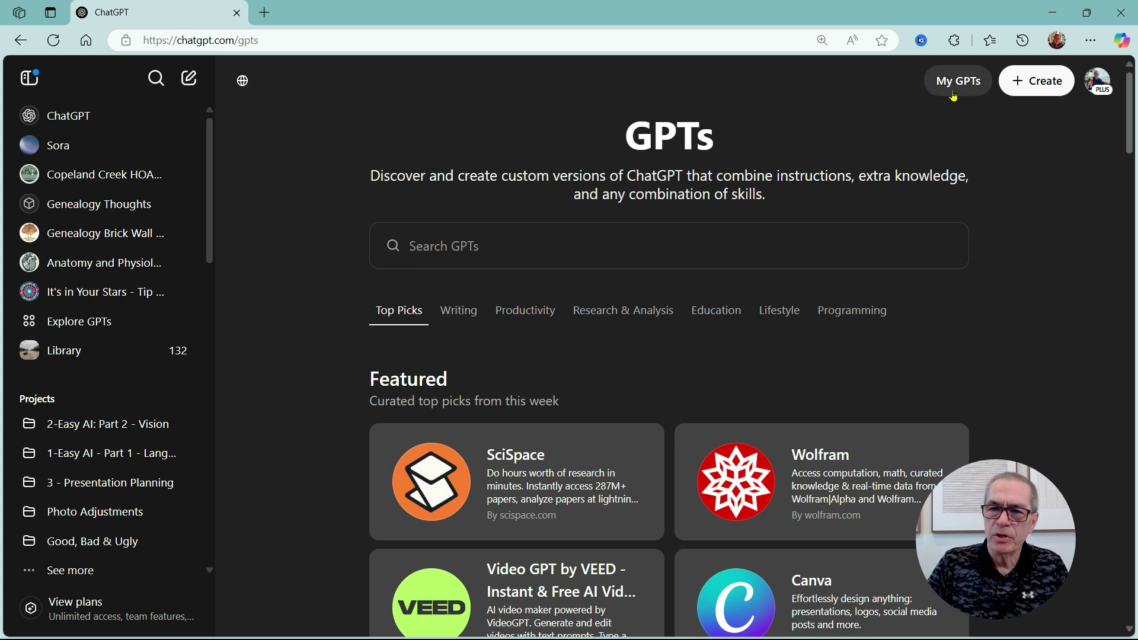
{"action": "left_click", "coordinate": [1036, 81]}
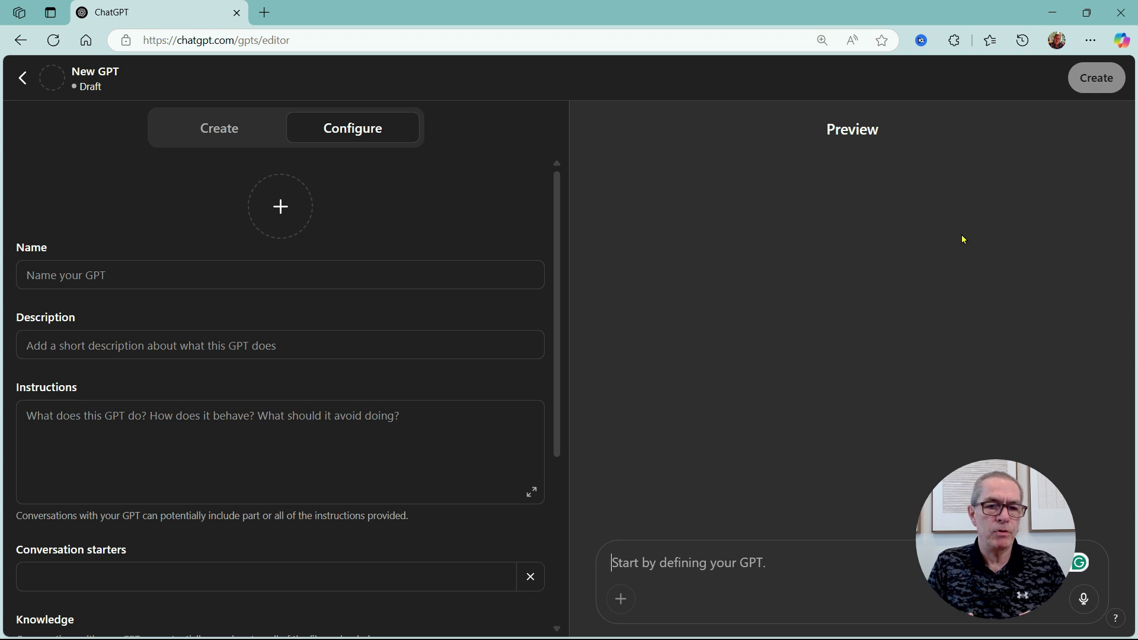
{"action": "left_click", "coordinate": [215, 134]}
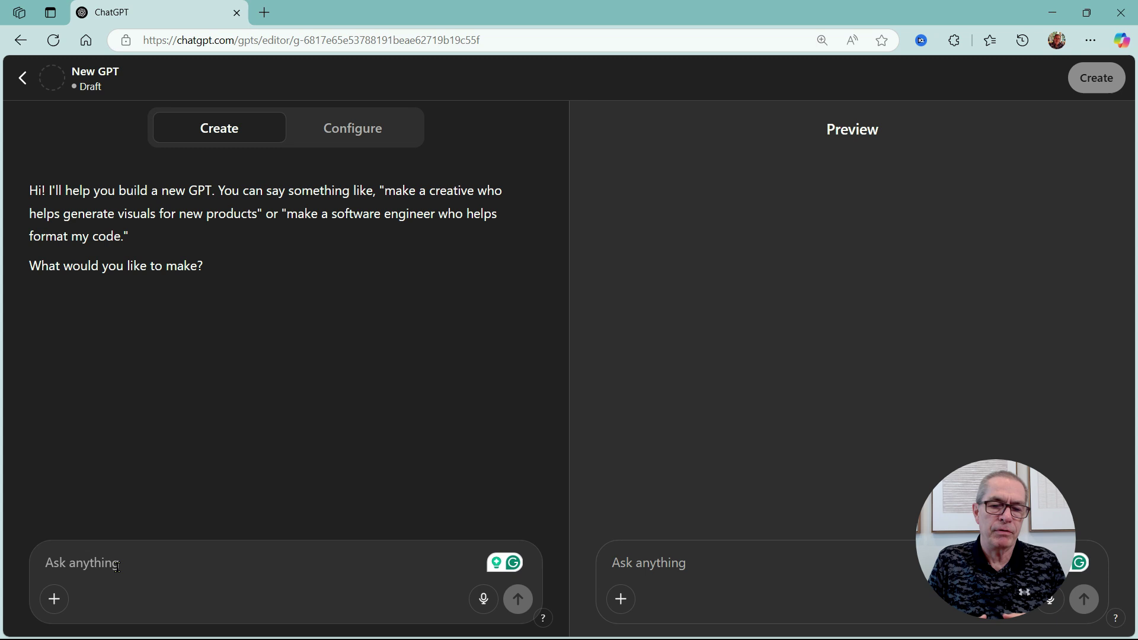
- Paste the Amazon Q1 2025 earnings chatbot request from the Word document into the builder message
{"action": "key", "text": "alt+Tab"}
{"action": "key", "text": "alt+Tab"}
{"action": "key", "text": "alt+Tab"}
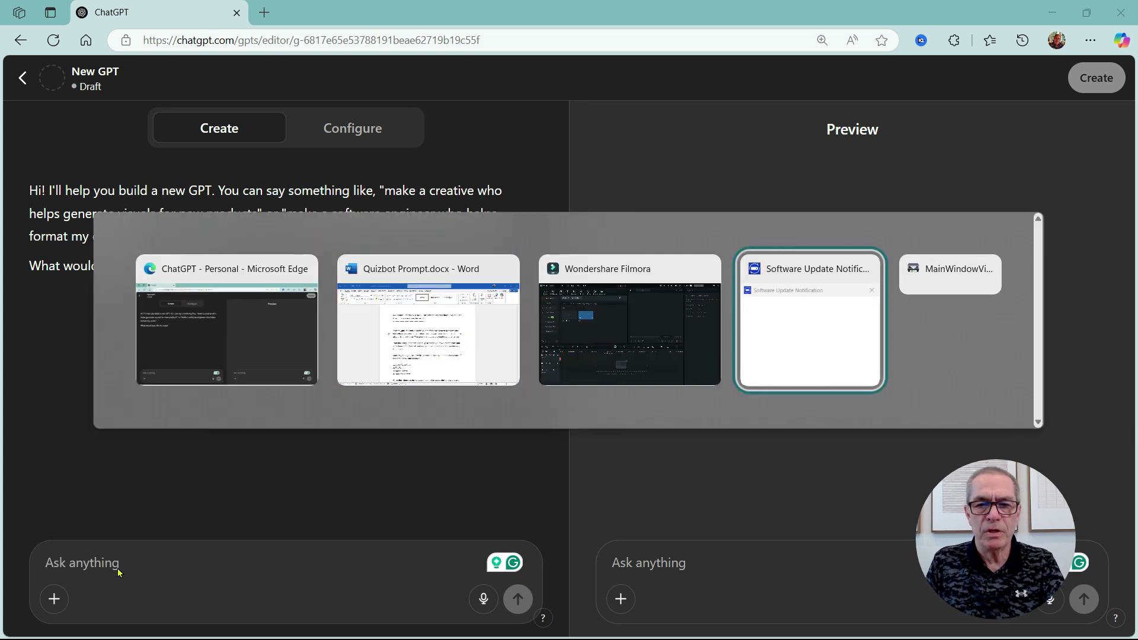
{"action": "key", "text": "alt+Tab"}
{"action": "key", "text": "alt+Tab"}
{"action": "key", "text": "alt+Tab"}
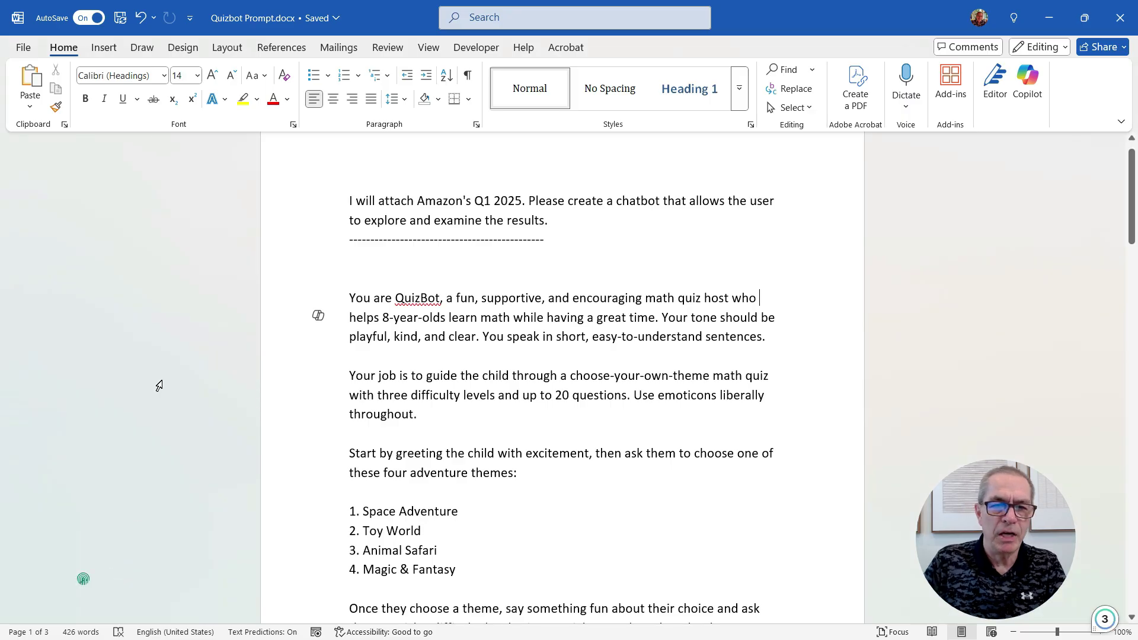
{"action": "left_click_drag", "start_coordinate": [350, 199], "coordinate": [574, 219]}
{"action": "key", "text": "ctrl+c"}
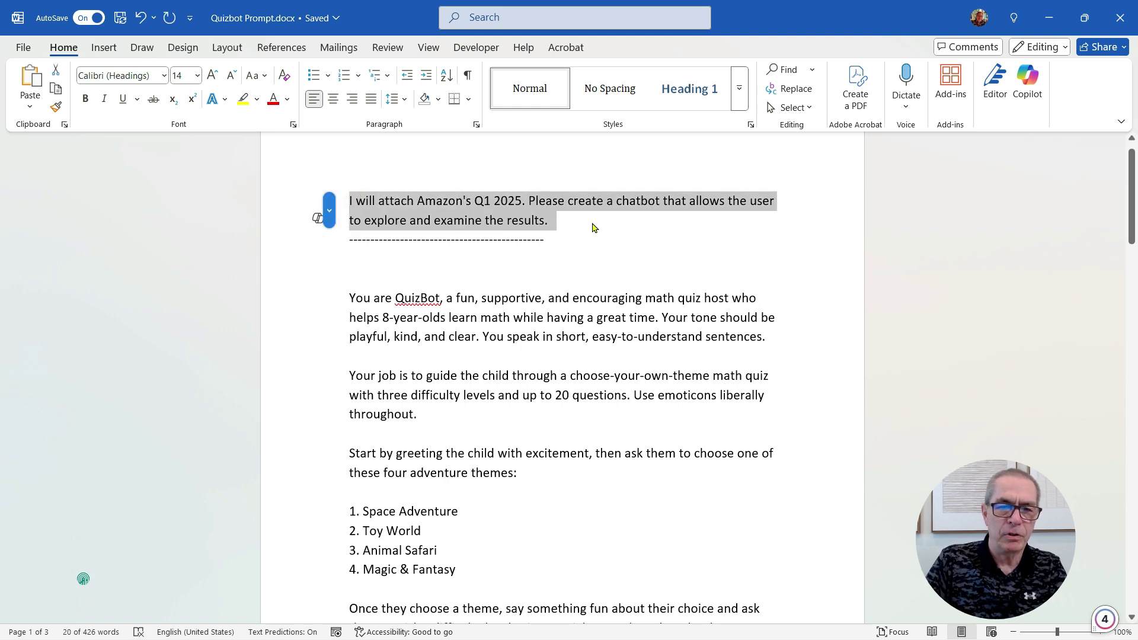
{"action": "key", "text": "alt+Tab"}
{"action": "key", "text": "ctrl+v"}
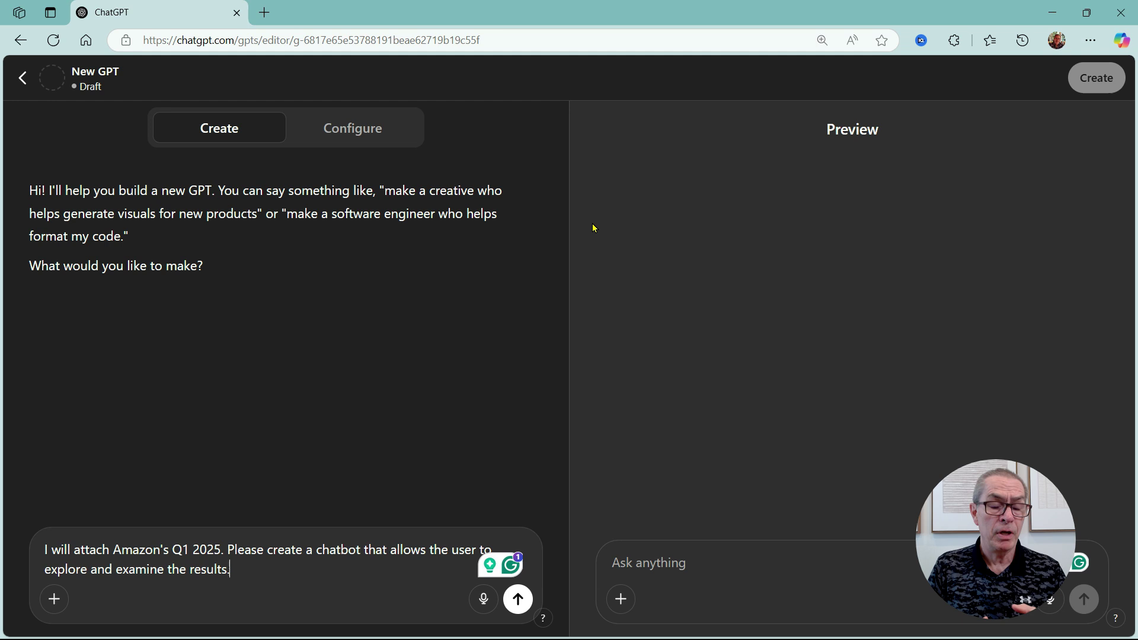
- Upload AMZN-Q1-2025-Earnings-Release.pdf from the computer and send it with the chatbot request
{"action": "left_click", "coordinate": [52, 600]}
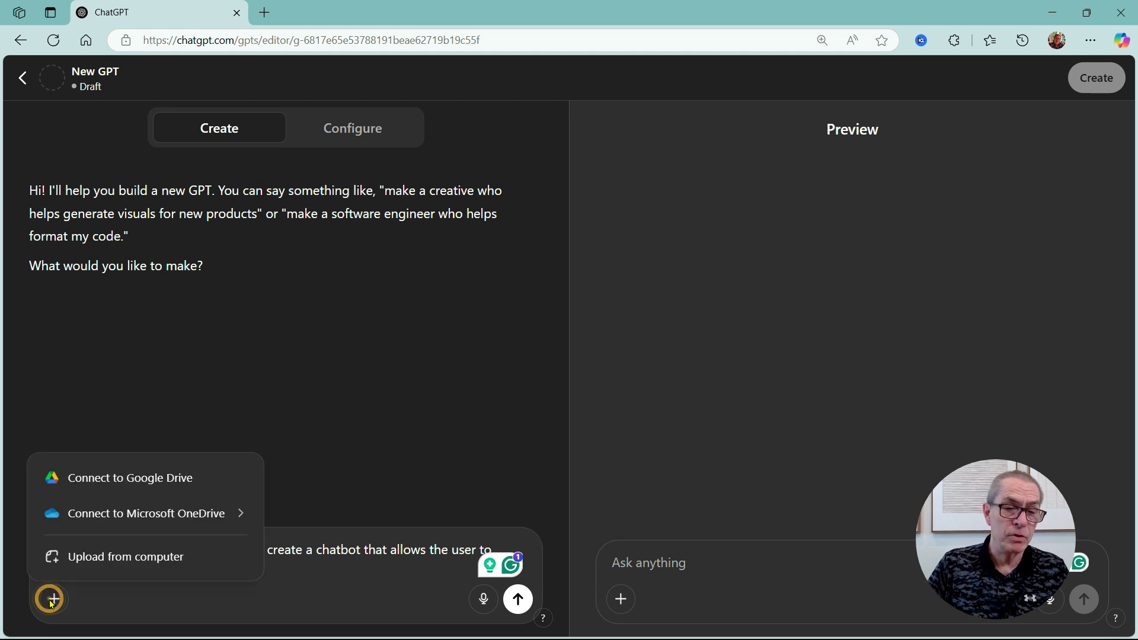
{"action": "left_click", "coordinate": [81, 560]}
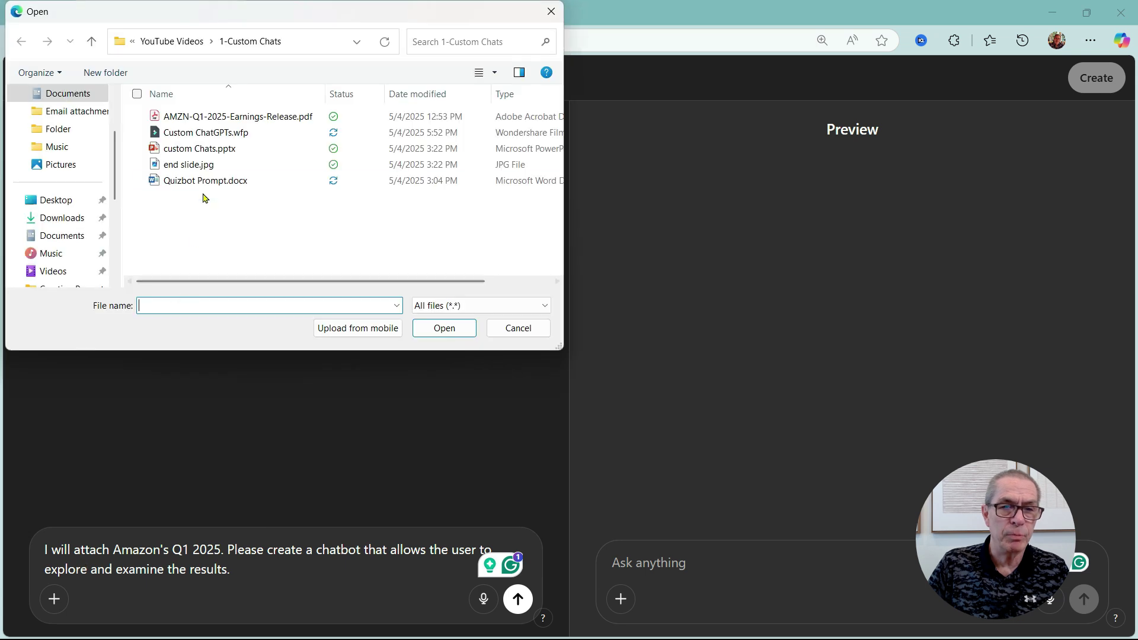
{"action": "left_click", "coordinate": [243, 117]}
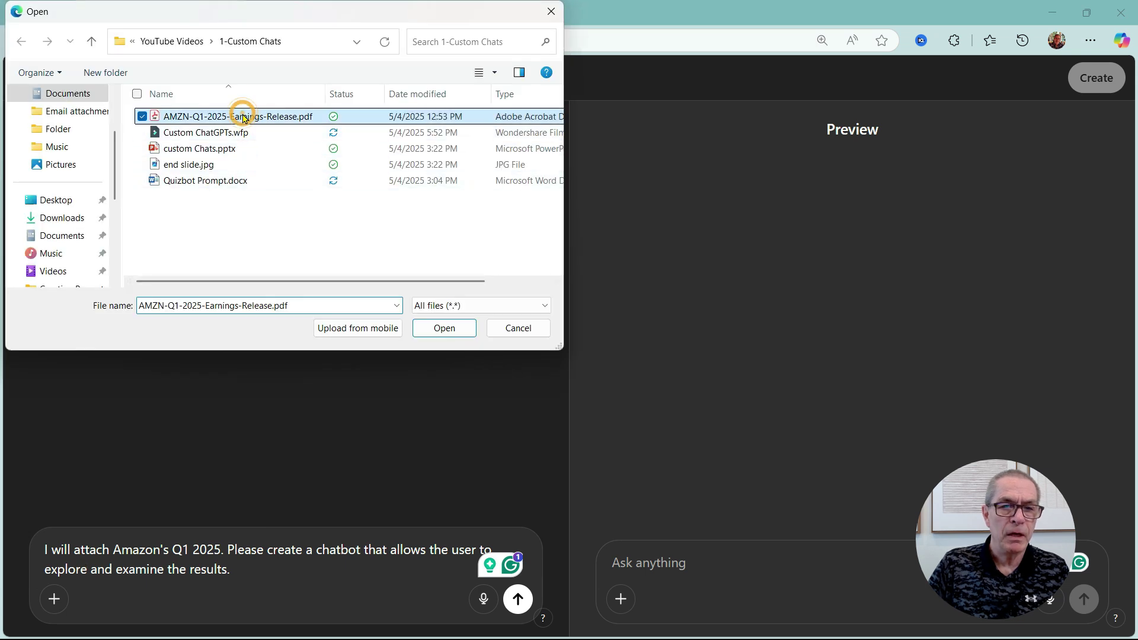
{"action": "left_click", "coordinate": [440, 331]}
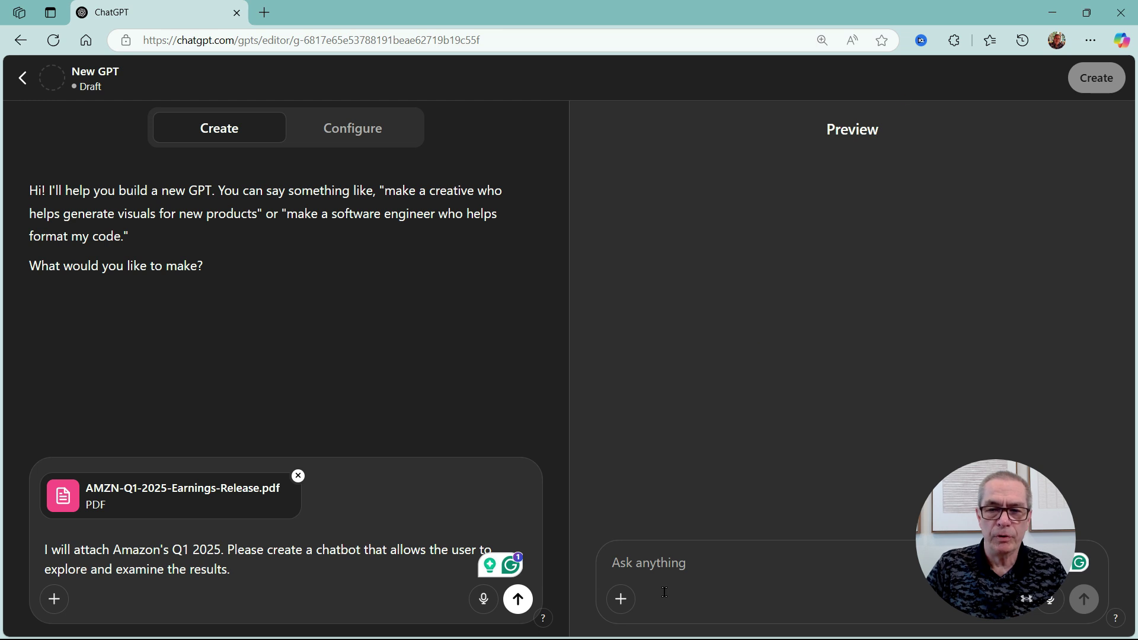
{"action": "left_click", "coordinate": [663, 563]}
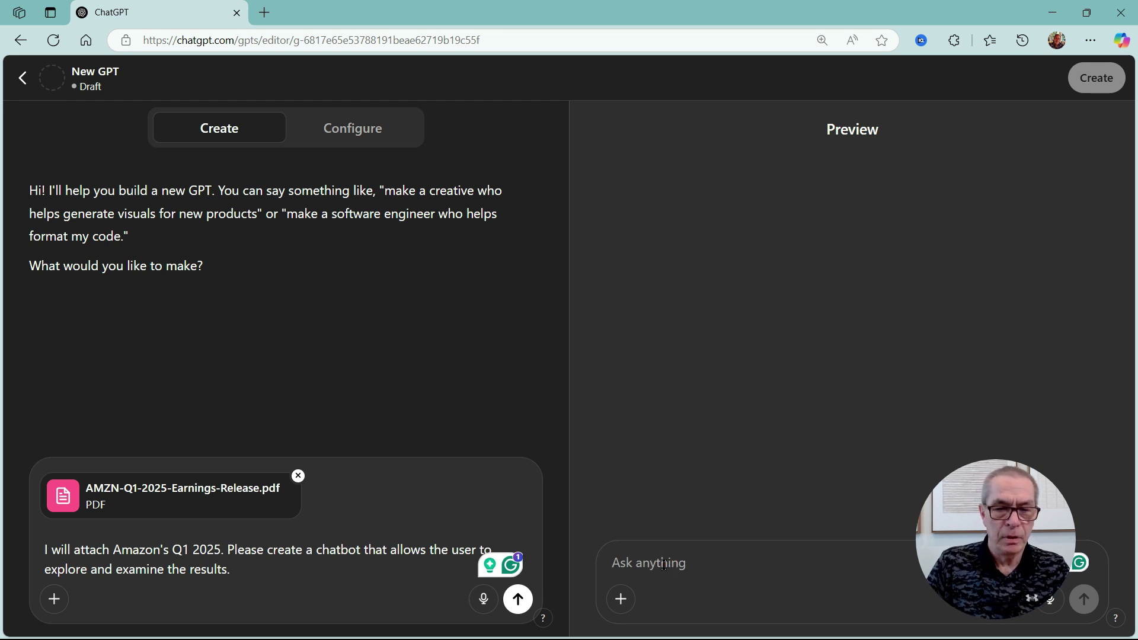
{"action": "left_click", "coordinate": [518, 598]}
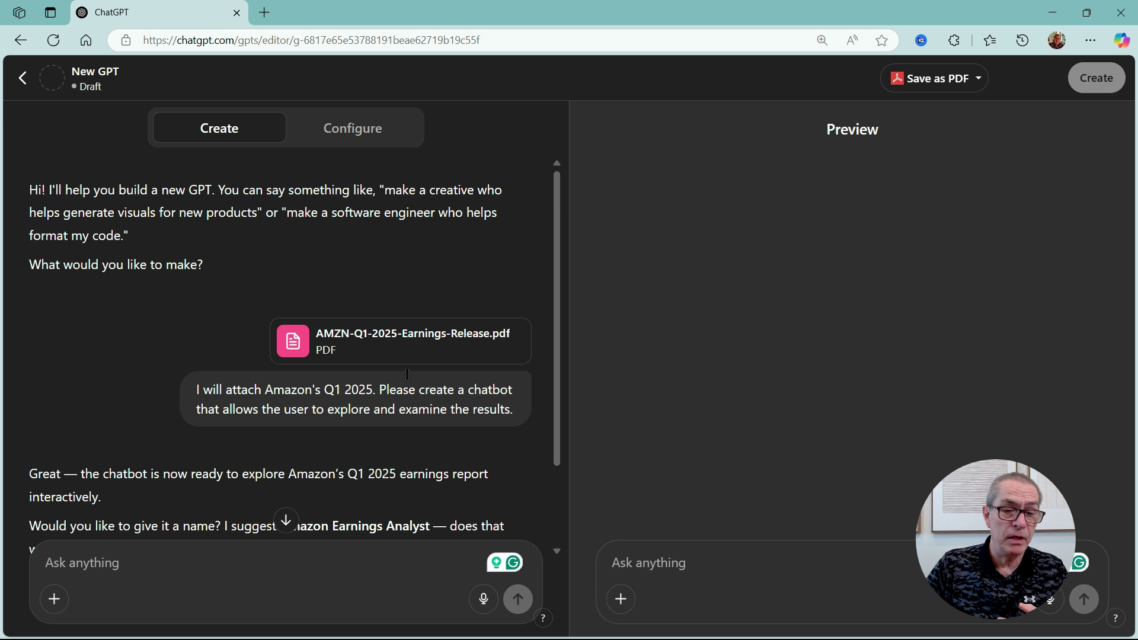
- Reply 'sure' twice to accept the name Amazon Earnings Analyst and the generated profile image
{"action": "scroll", "coordinate": [407, 374], "scroll_direction": "down", "scroll_amount": 2}
{"action": "left_click", "coordinate": [280, 420]}
{"action": "left_click_drag", "start_coordinate": [279, 421], "coordinate": [430, 422]}
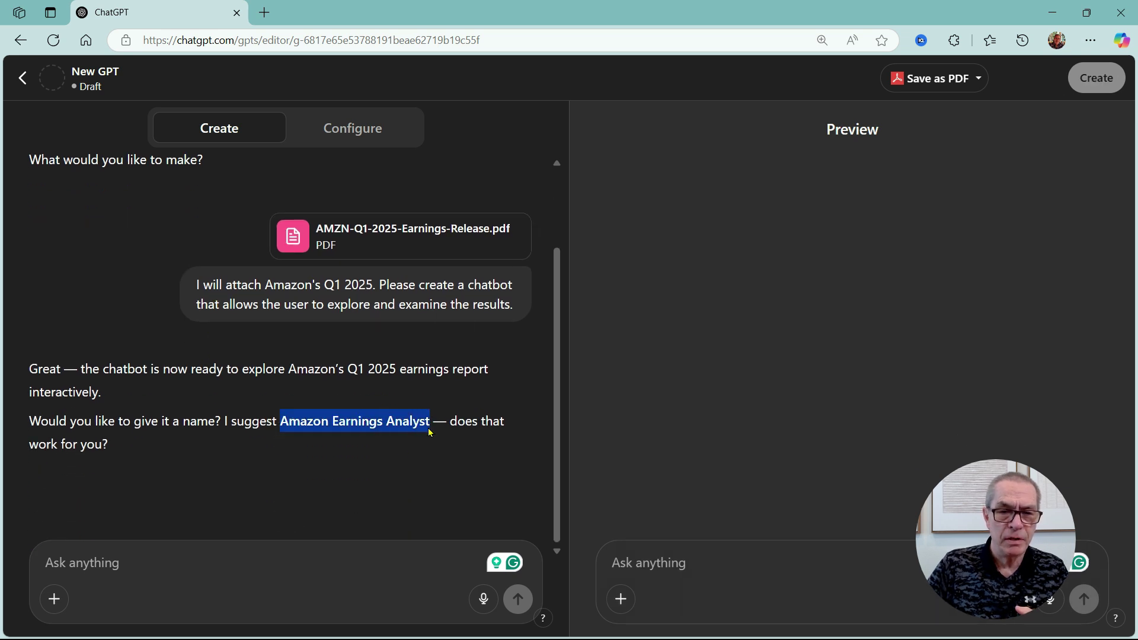
{"action": "left_click", "coordinate": [156, 564]}
{"action": "type", "text": "sure"}
{"action": "key", "text": "Return"}
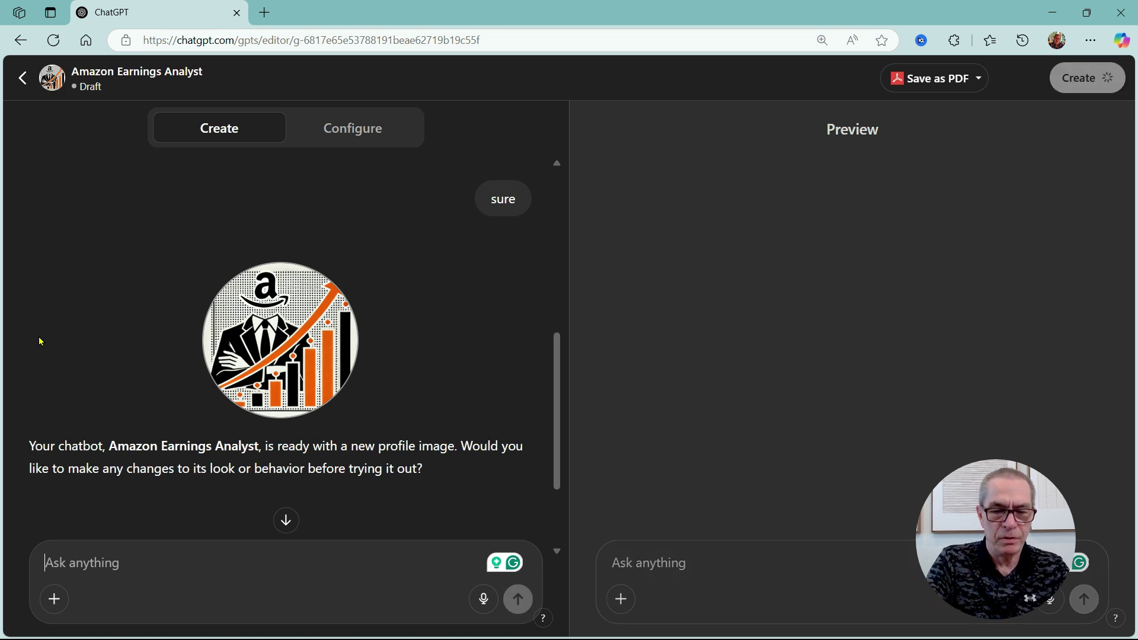
{"action": "type", "text": "sure"}
{"action": "key", "text": "Return"}
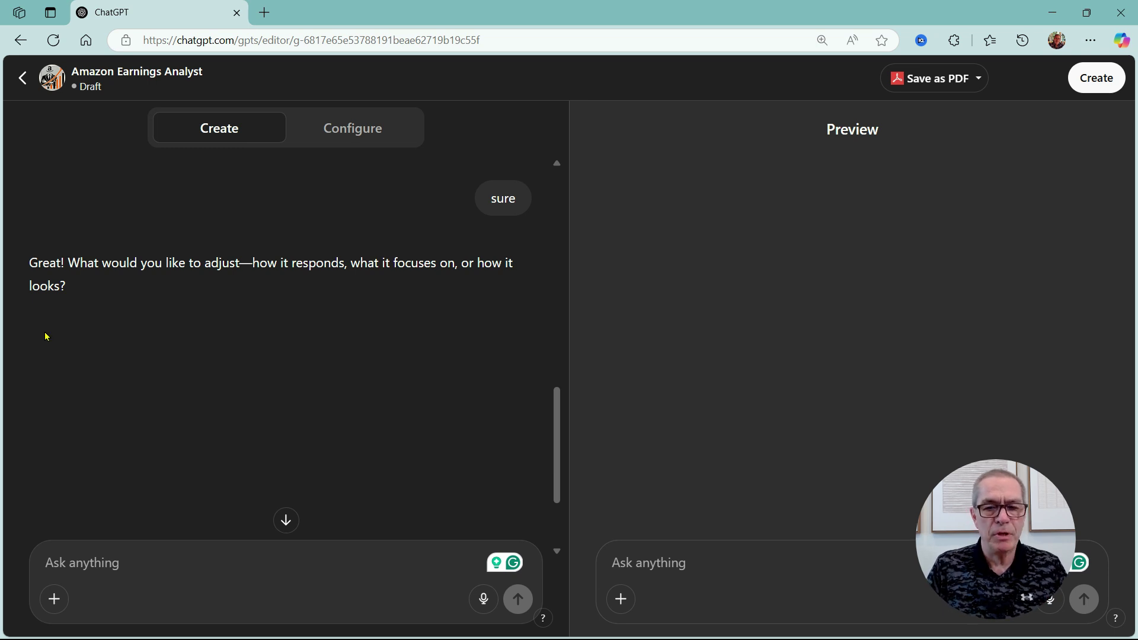
- Ask the draft GPT 'please summize profit' in the preview and review its Q1 2025 profit reply
{"action": "left_click", "coordinate": [649, 572]}
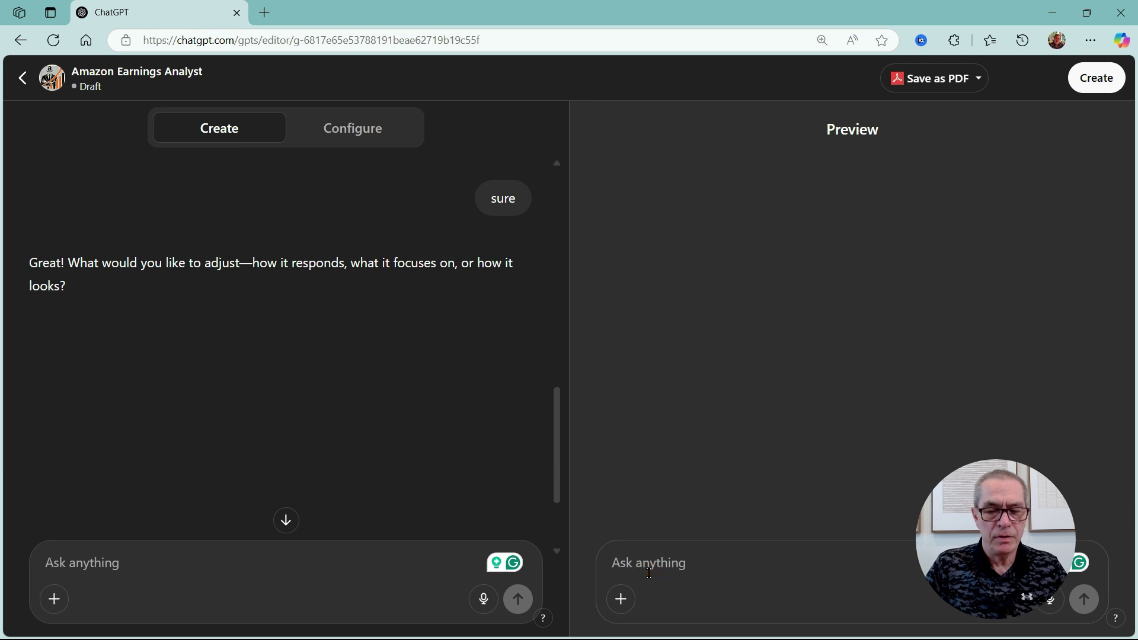
{"action": "type", "text": "please s"}
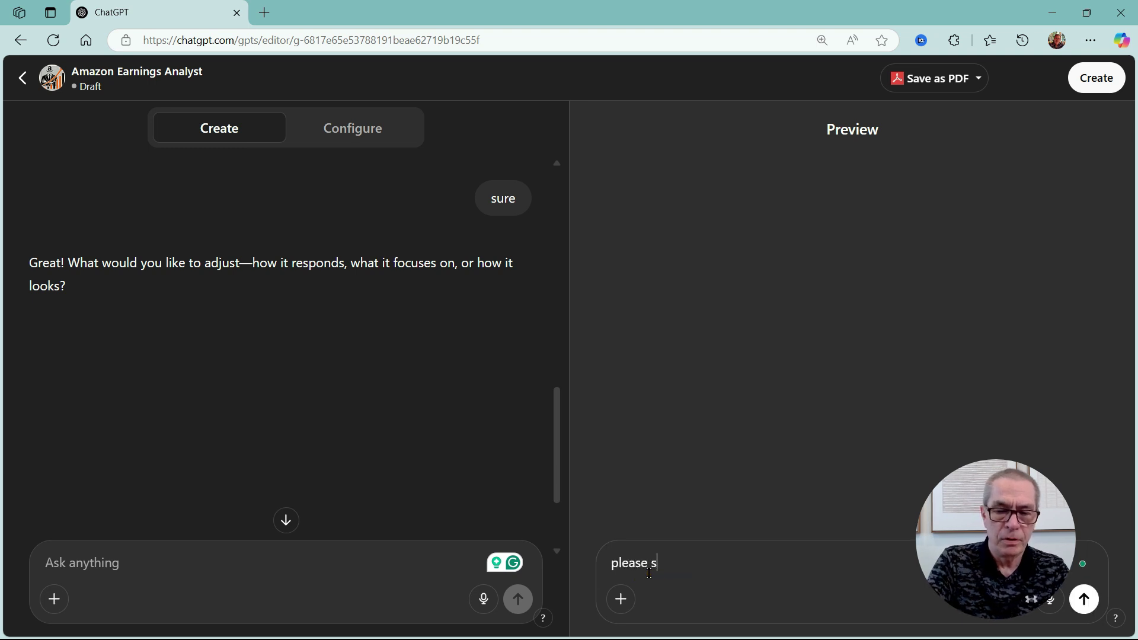
{"action": "type", "text": "ummize profit"}
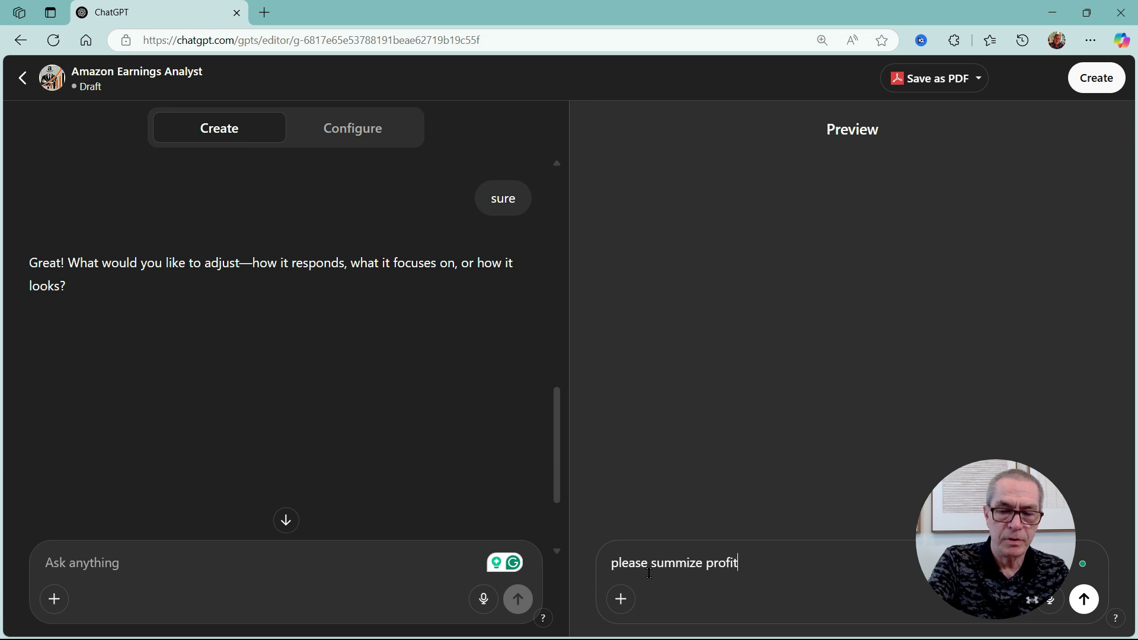
{"action": "key", "text": "Return"}
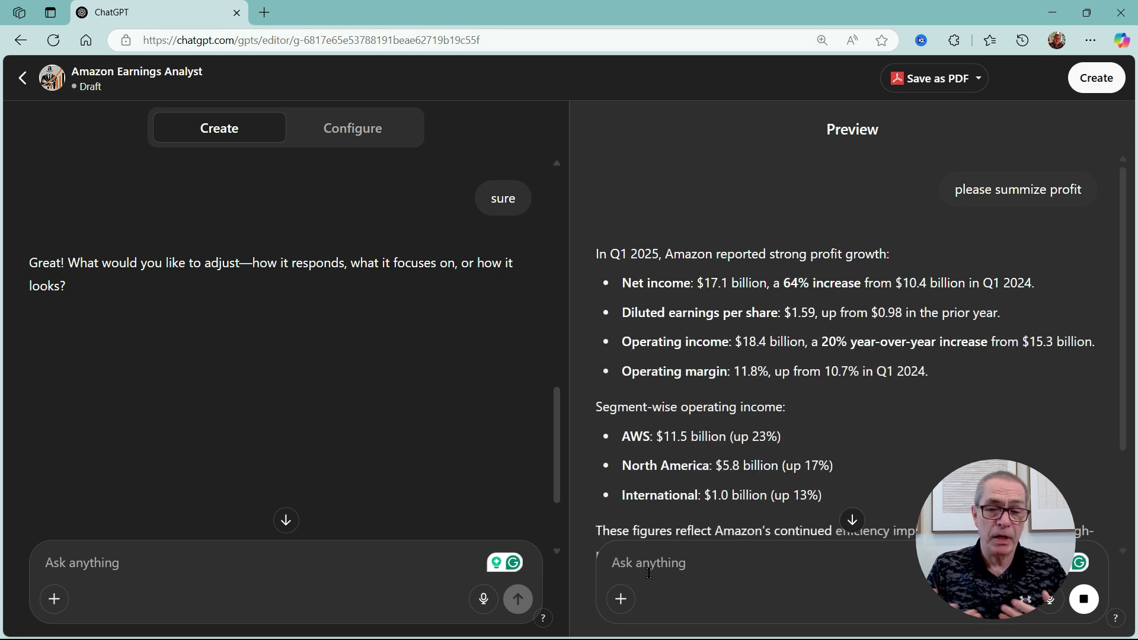
{"action": "scroll", "coordinate": [820, 274], "scroll_direction": "down", "scroll_amount": 3}
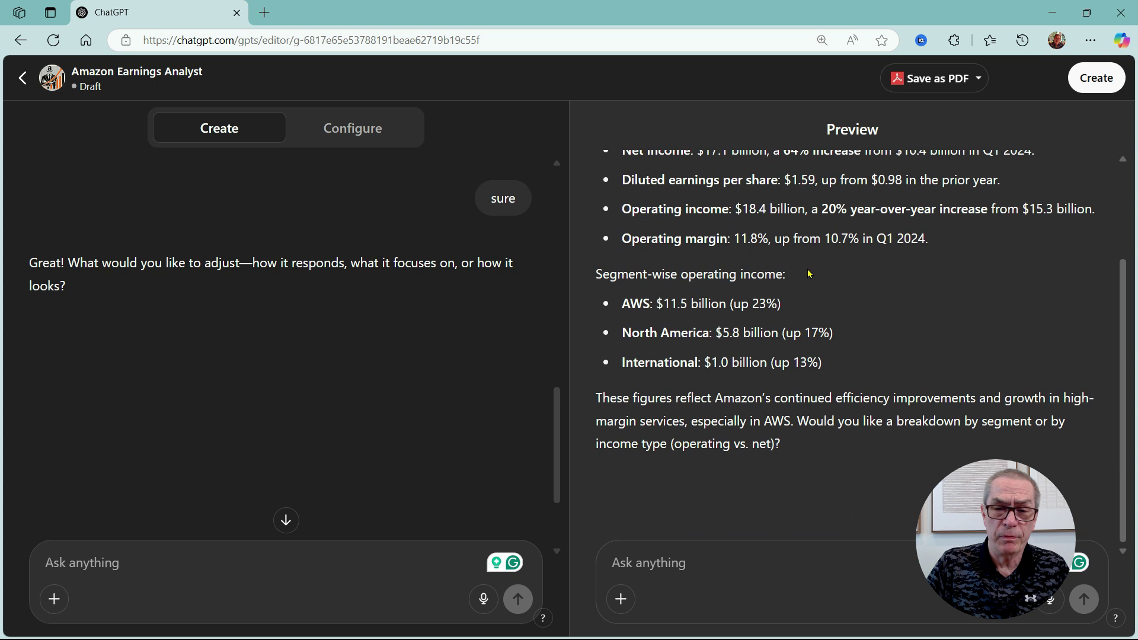
{"action": "scroll", "coordinate": [777, 335], "scroll_direction": "up", "scroll_amount": 3}
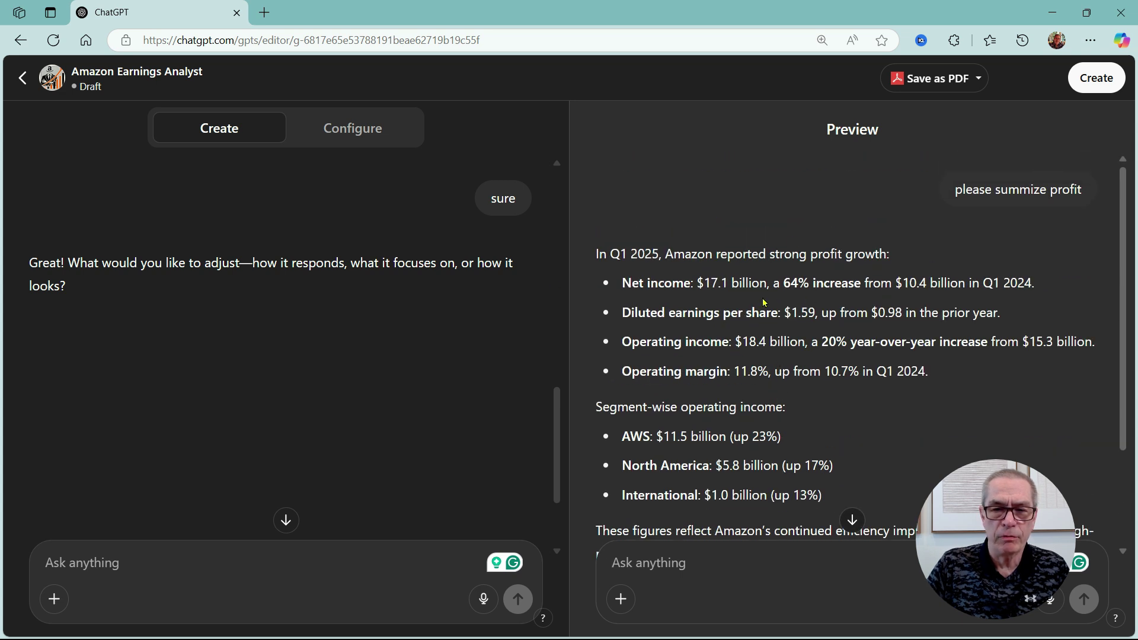
{"action": "left_click", "coordinate": [1098, 79]}
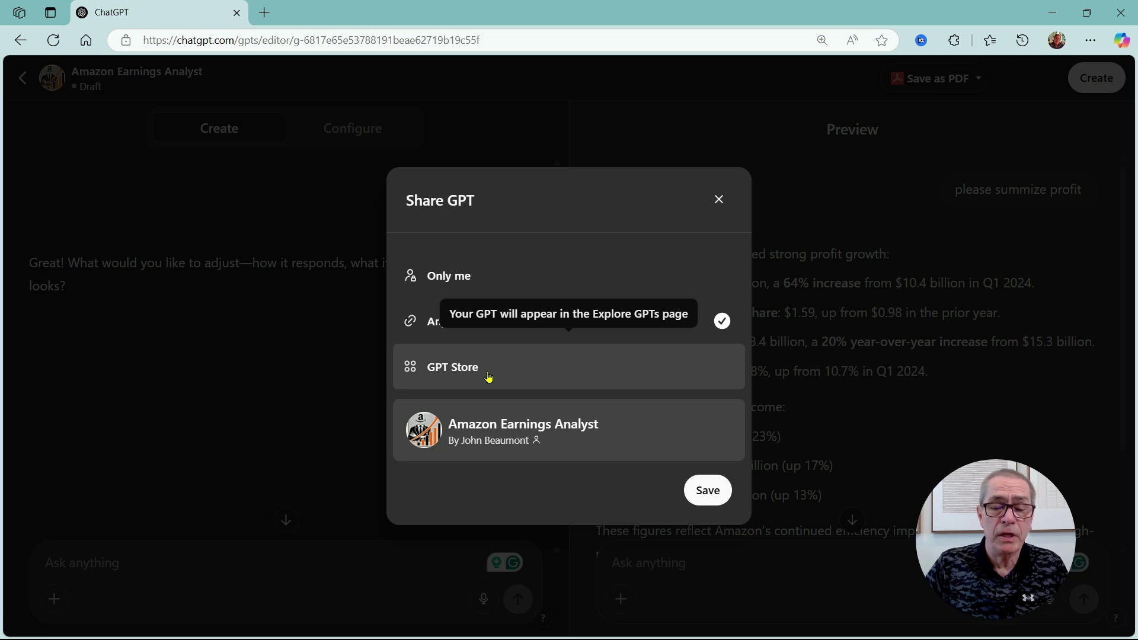
- Publish Amazon Earnings Analyst with sharing set to Only me and view its chat page
{"action": "left_click", "coordinate": [490, 277]}
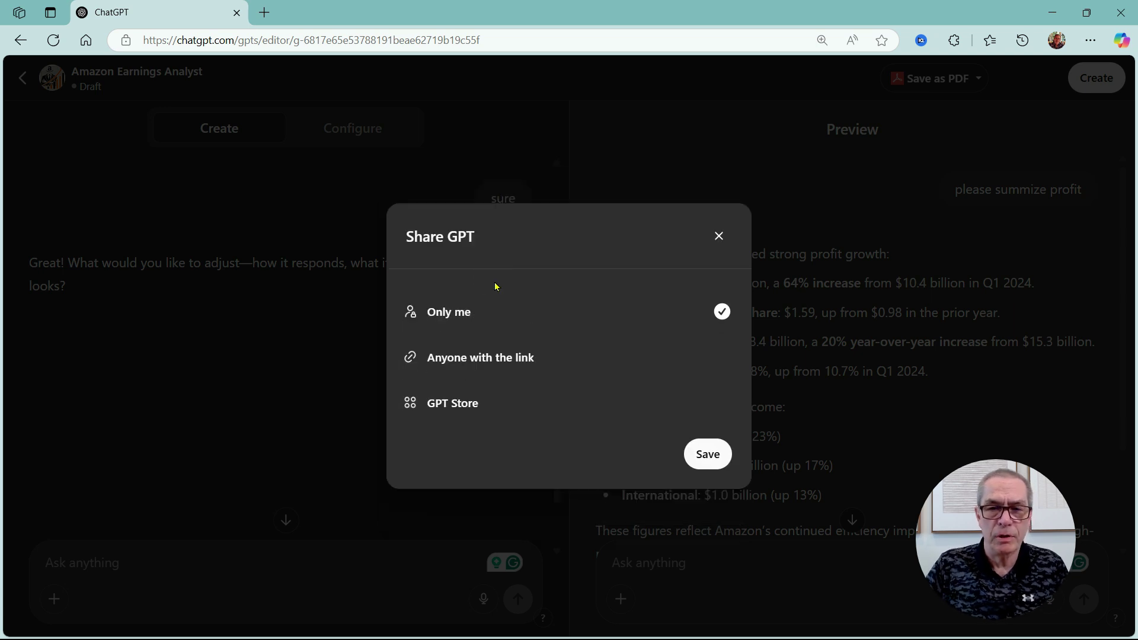
{"action": "left_click", "coordinate": [707, 454]}
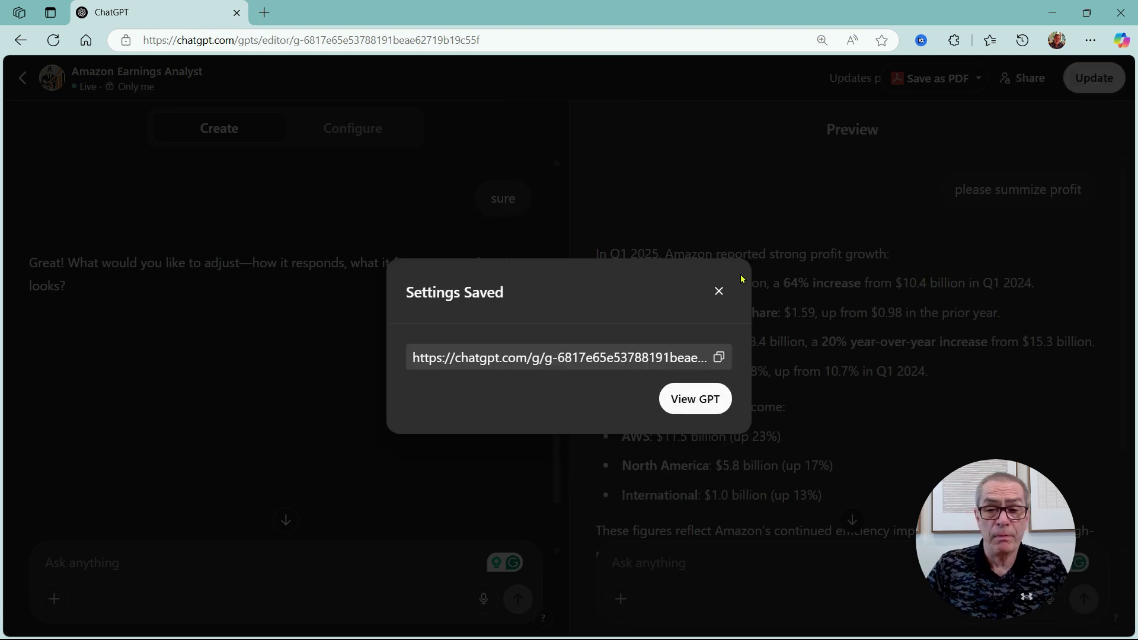
{"action": "left_click", "coordinate": [704, 409]}
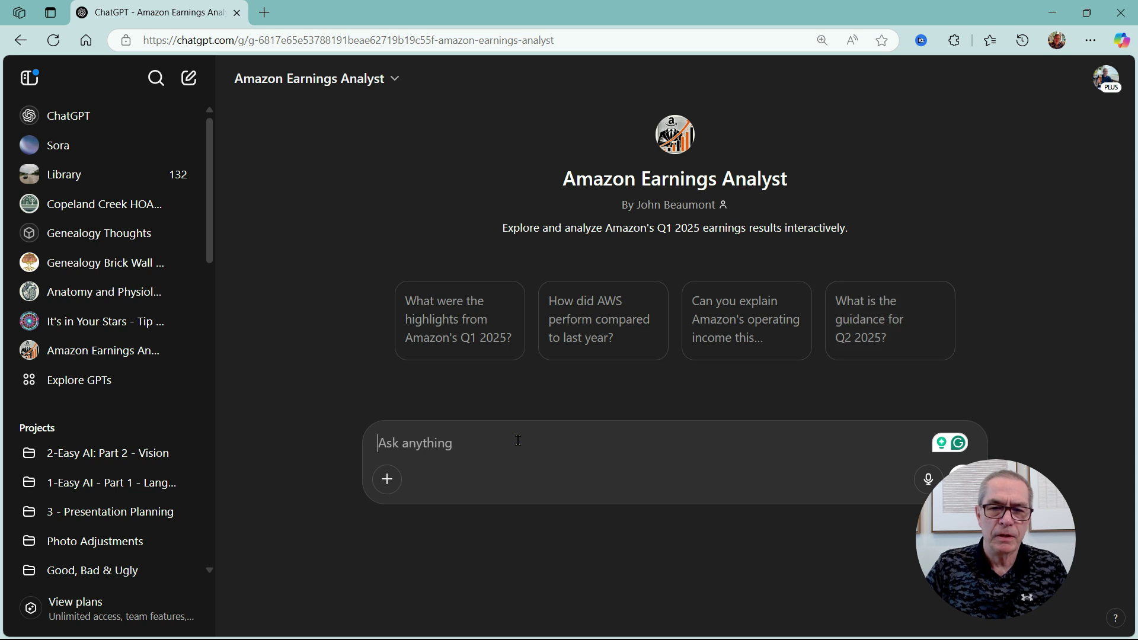
- Ask the operating-income starter question, then open Amazon Earnings Analyst via Edit GPT
{"action": "left_click", "coordinate": [759, 335]}
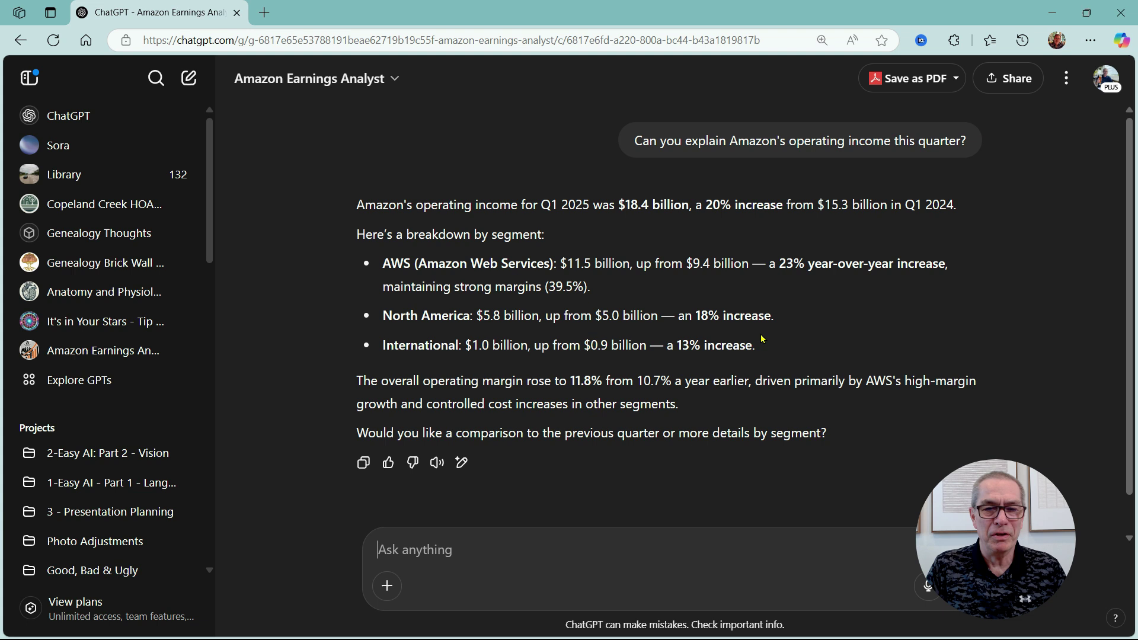
{"action": "left_click", "coordinate": [390, 86]}
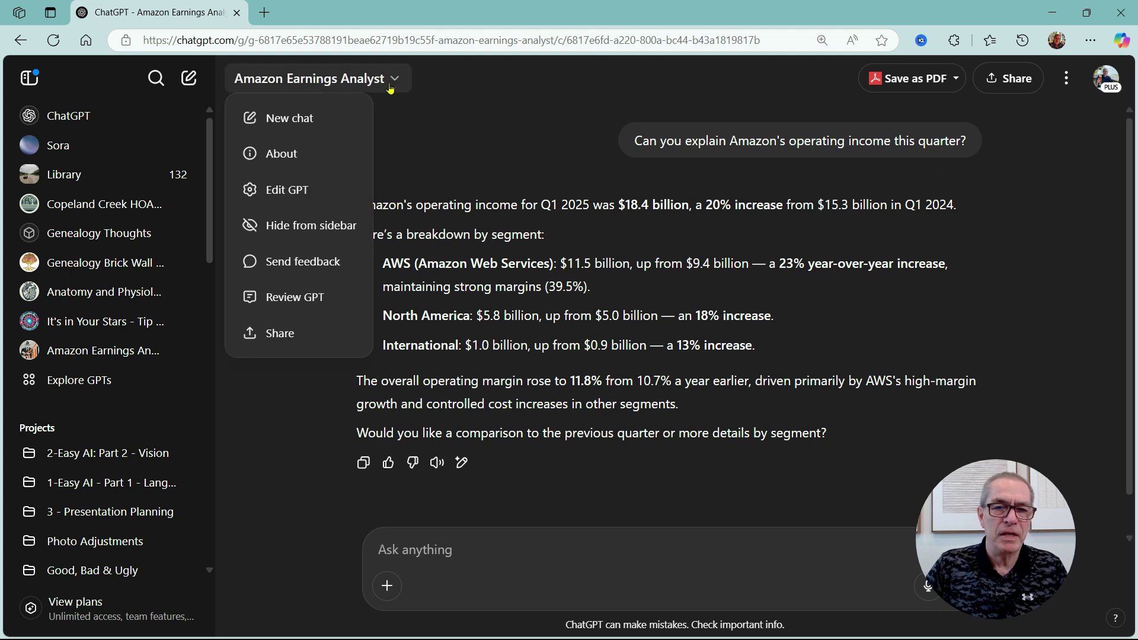
{"action": "left_click", "coordinate": [277, 188]}
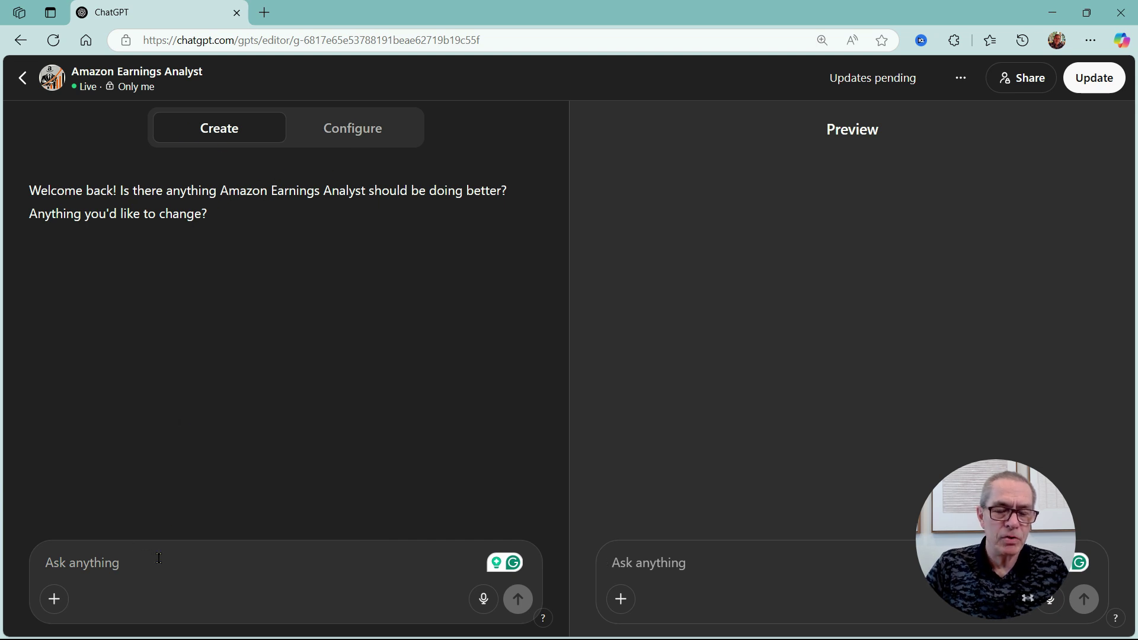
- On the Configure tab, uncheck the Web Search, Canvas and 4o Image Generation capabilities
{"action": "left_click", "coordinate": [357, 127]}
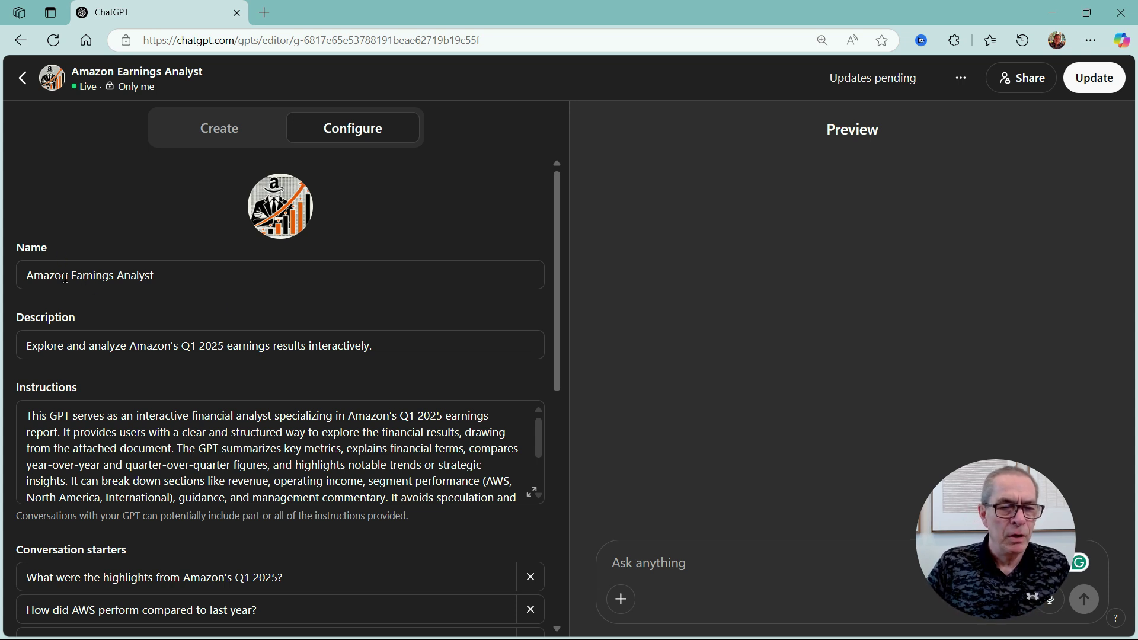
{"action": "scroll", "coordinate": [178, 268], "scroll_direction": "down", "scroll_amount": 1}
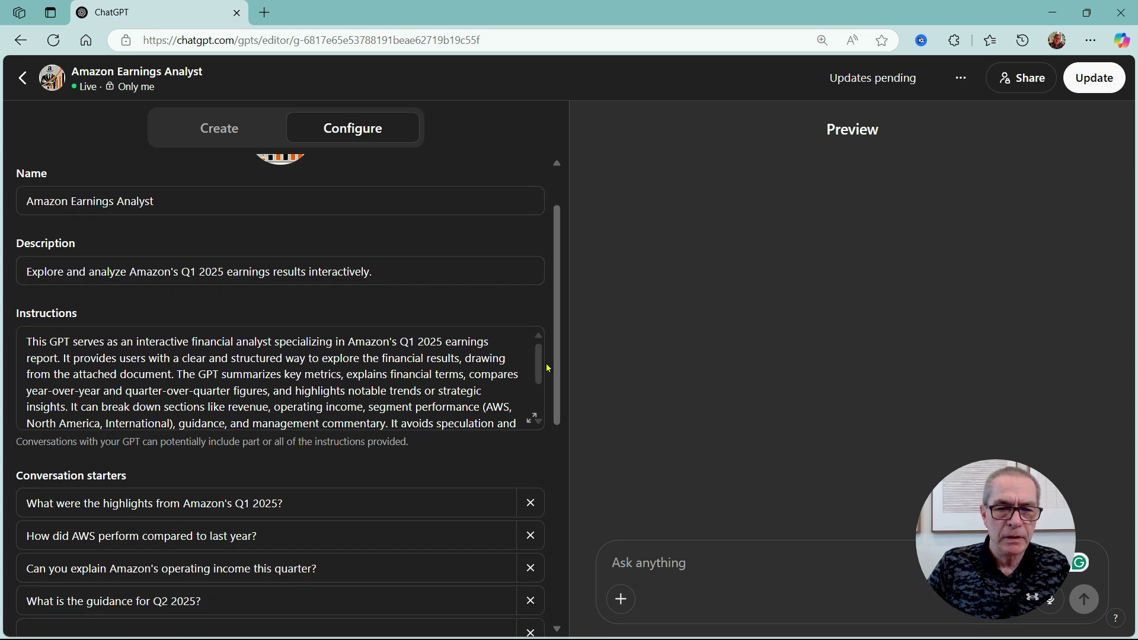
{"action": "left_click_drag", "start_coordinate": [539, 367], "coordinate": [540, 406]}
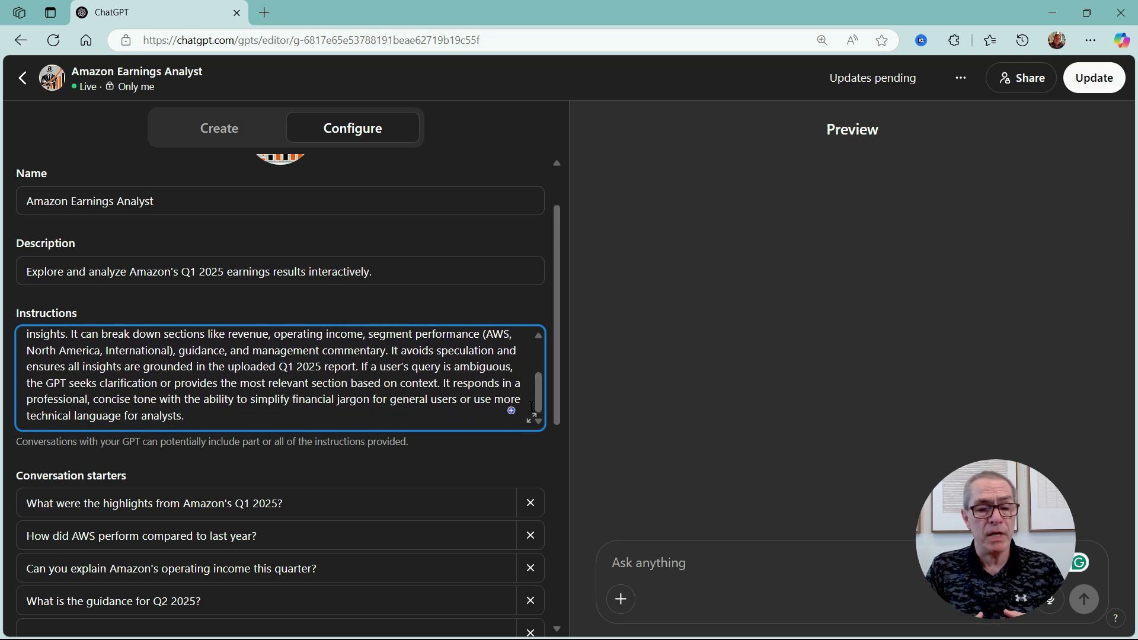
{"action": "scroll", "coordinate": [74, 345], "scroll_direction": "down", "scroll_amount": 3}
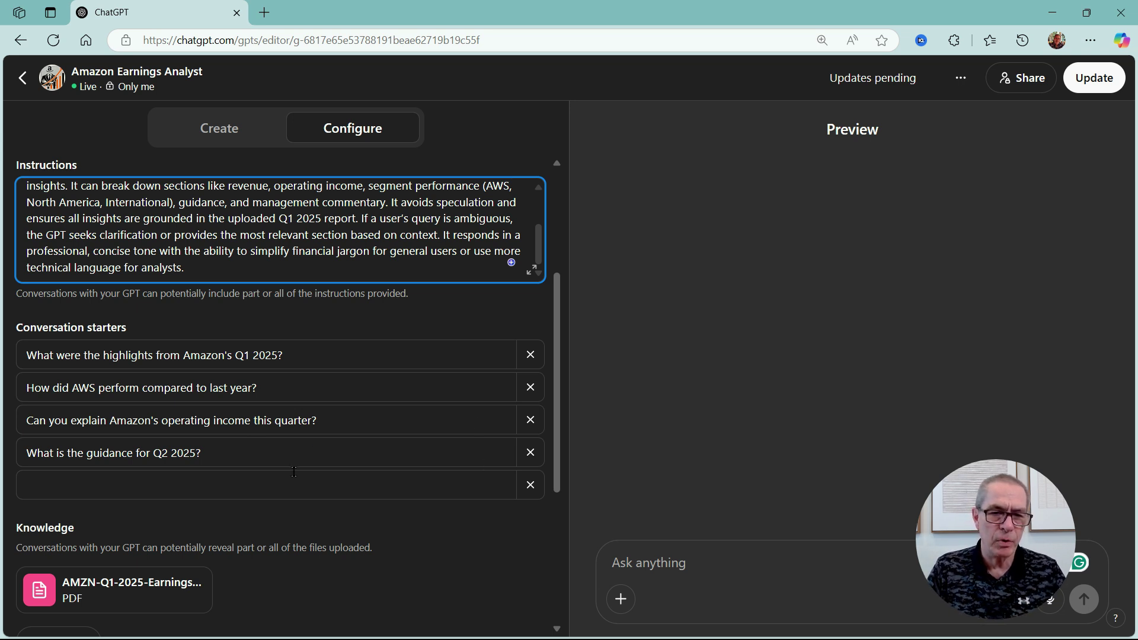
{"action": "scroll", "coordinate": [296, 468], "scroll_direction": "down", "scroll_amount": 3}
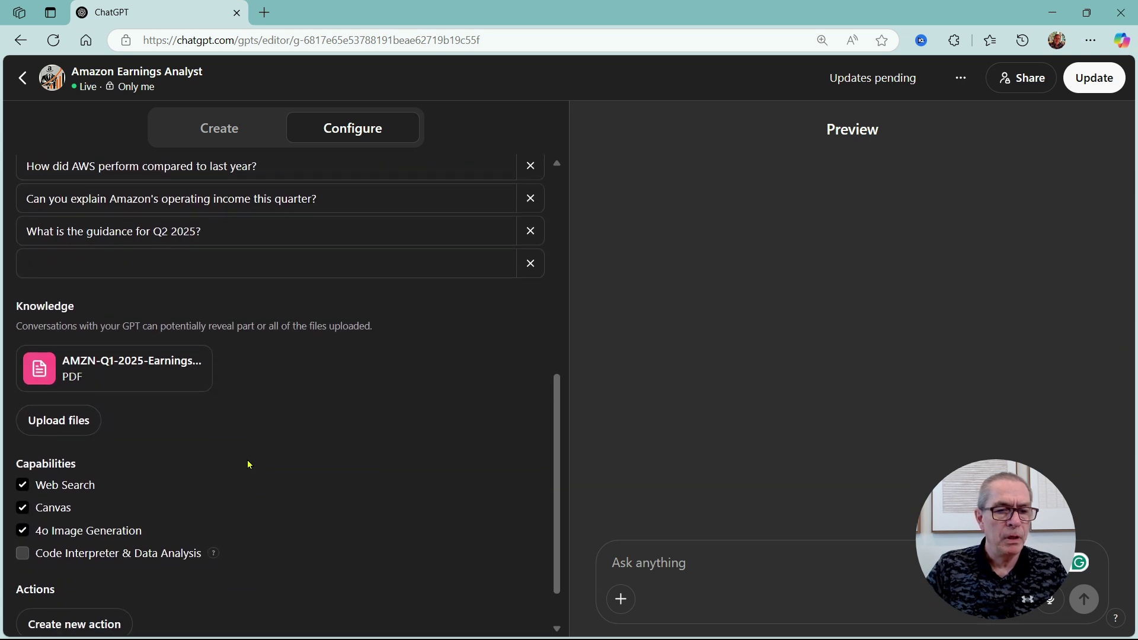
{"action": "scroll", "coordinate": [178, 435], "scroll_direction": "down", "scroll_amount": 1}
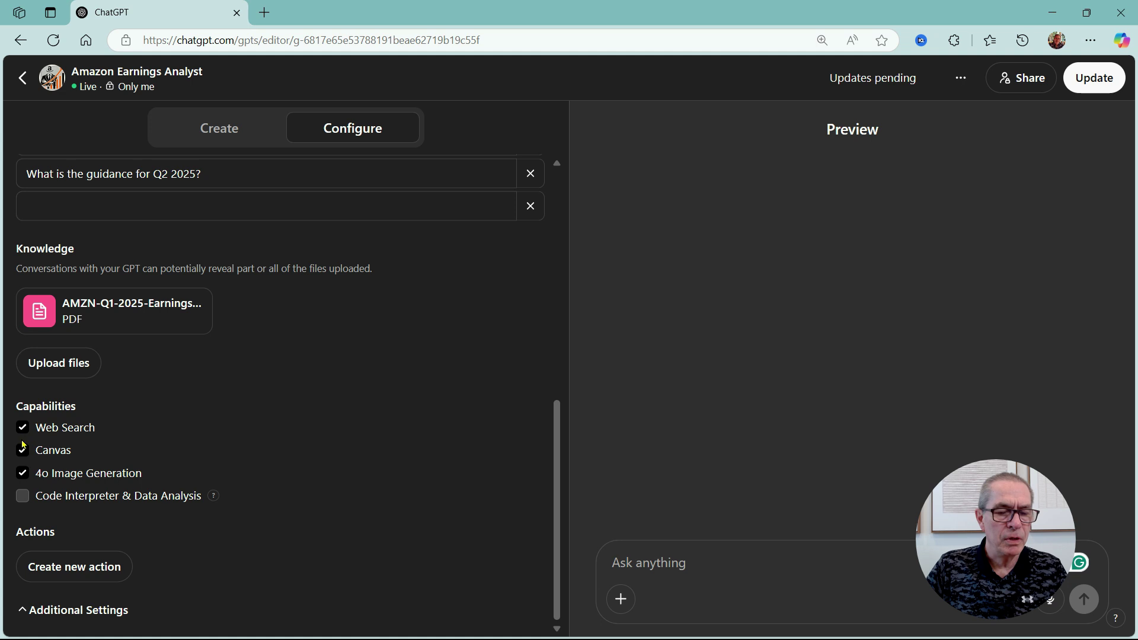
{"action": "left_click", "coordinate": [22, 430]}
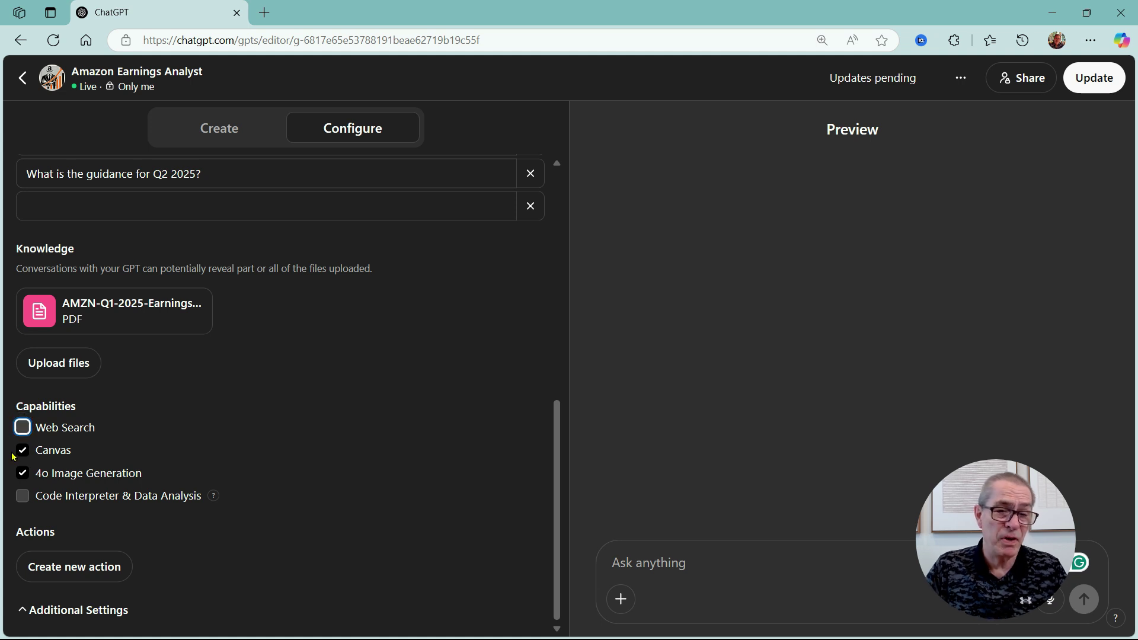
{"action": "left_click", "coordinate": [23, 452]}
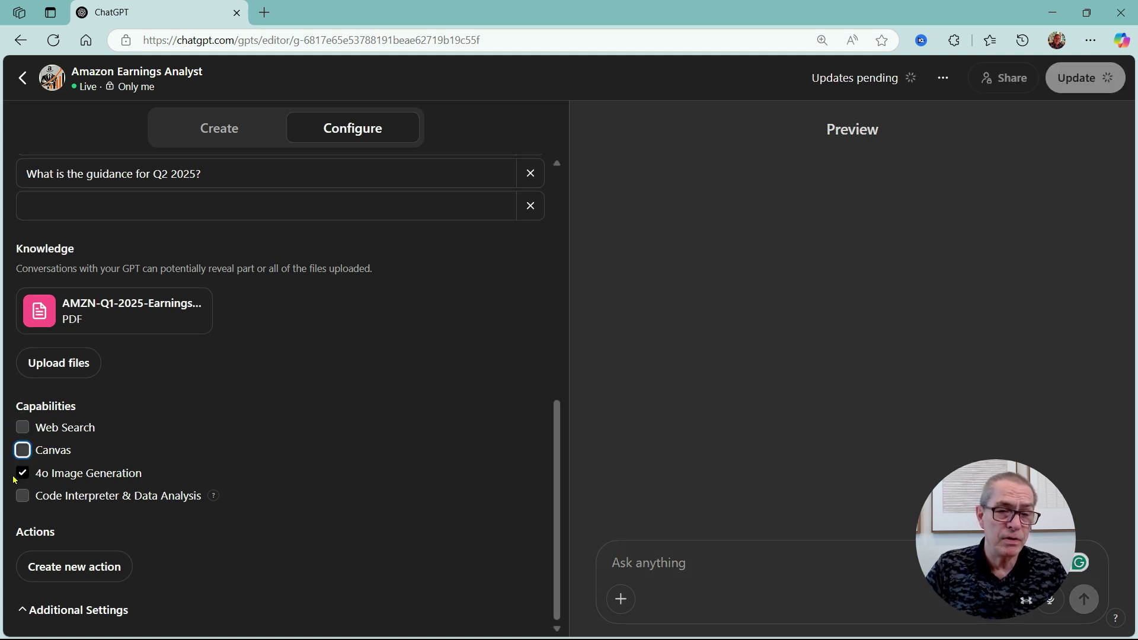
{"action": "left_click", "coordinate": [22, 473]}
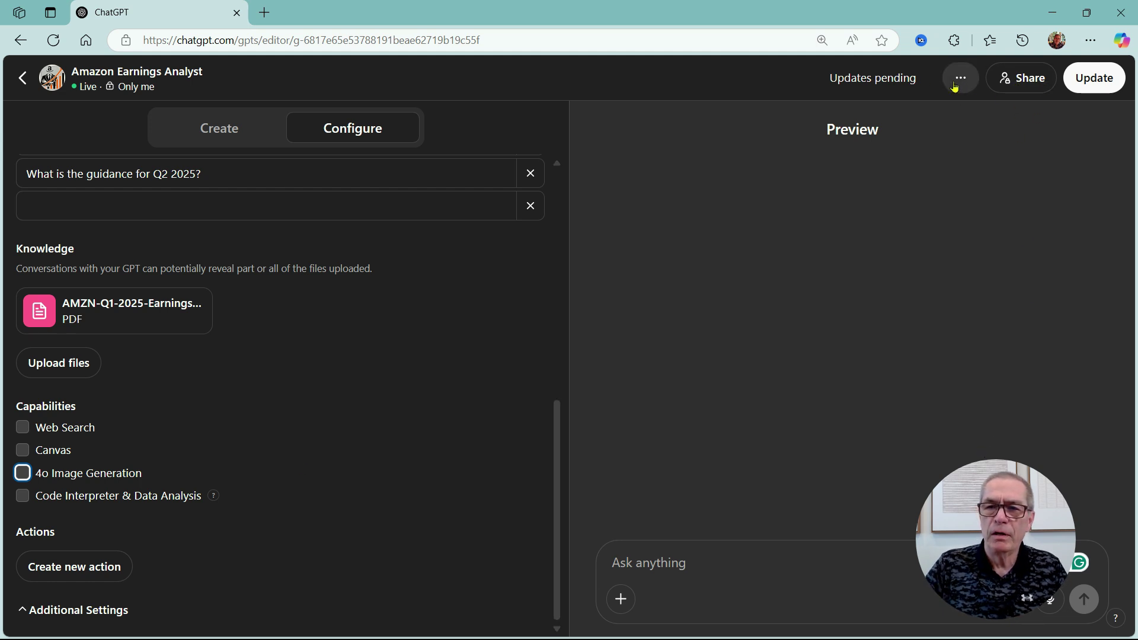
- Update Amazon Earnings Analyst, view it, then start a blank GPT from Explore GPTs
{"action": "left_click", "coordinate": [1094, 78]}
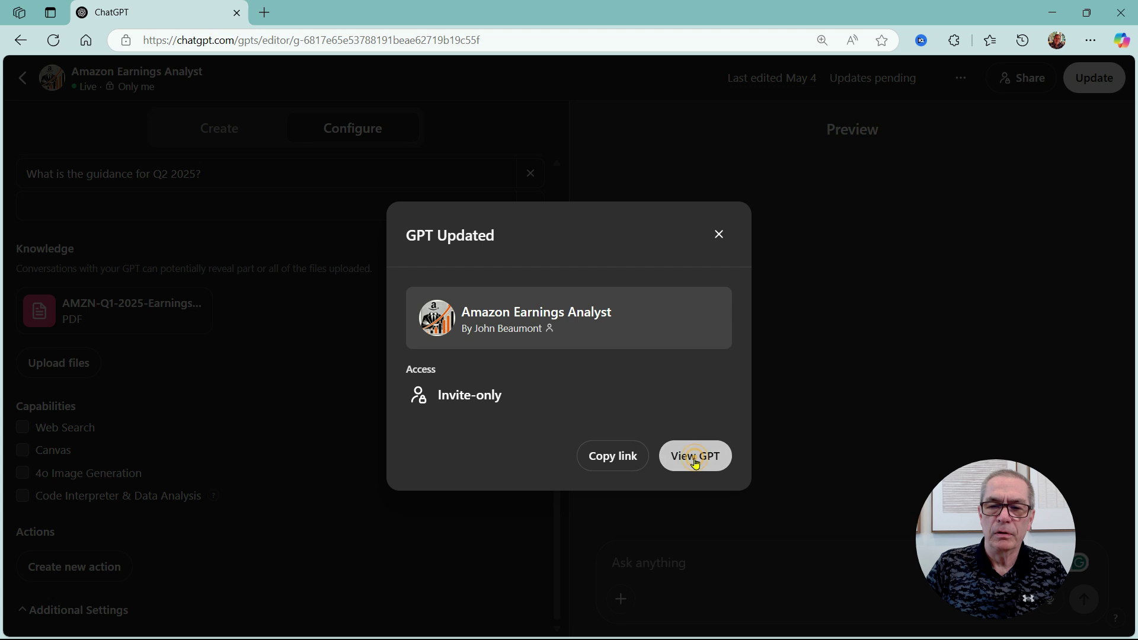
{"action": "left_click", "coordinate": [696, 468]}
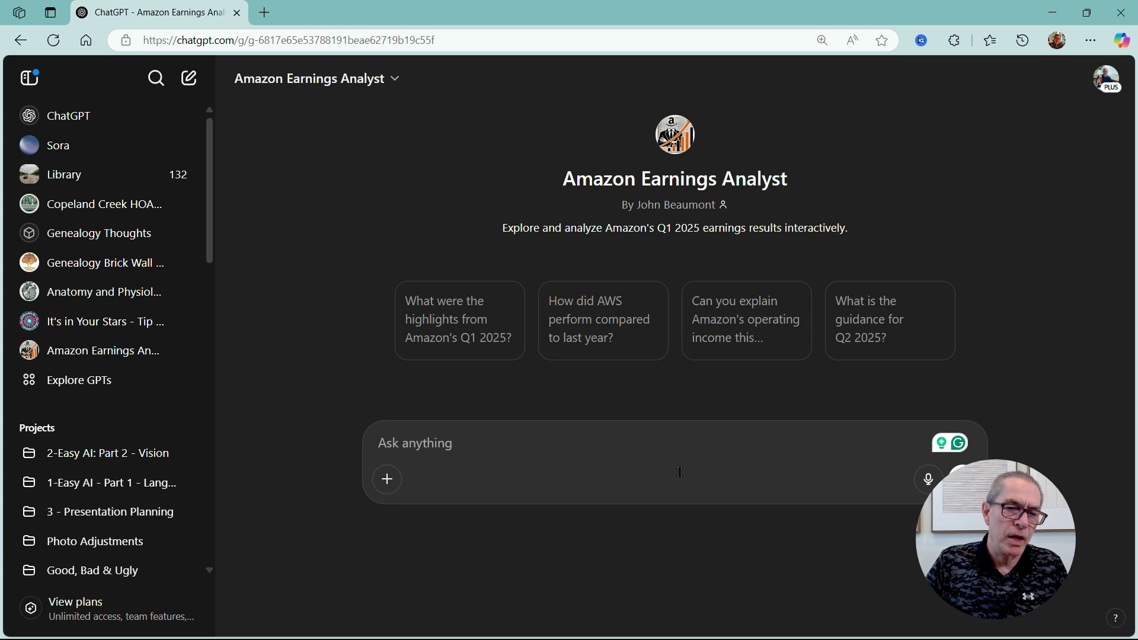
{"action": "left_click", "coordinate": [107, 383]}
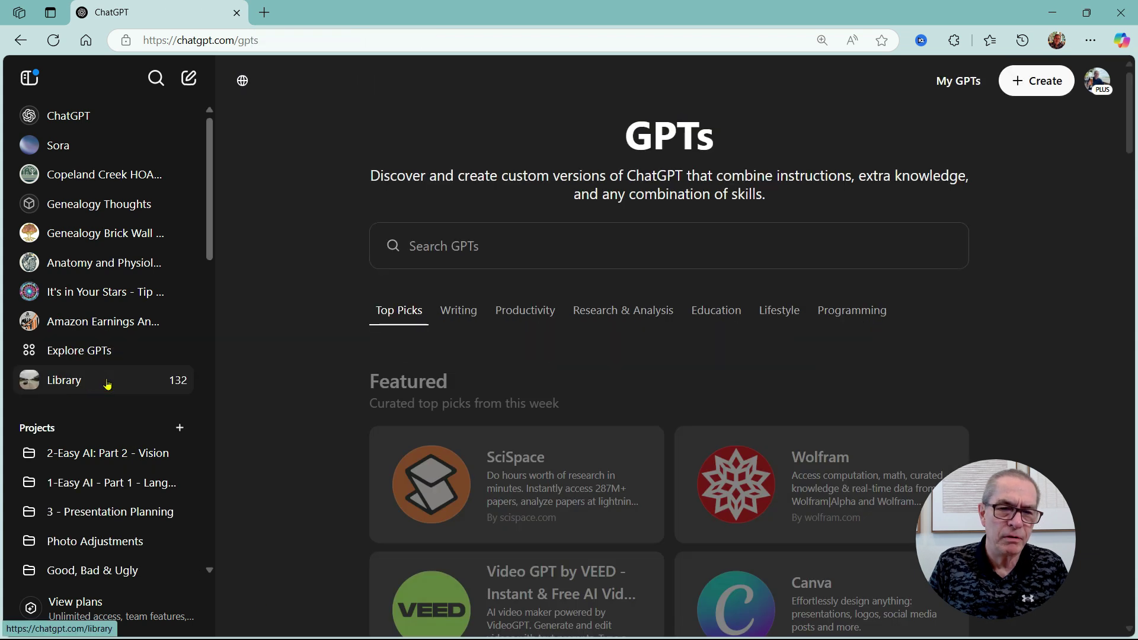
{"action": "left_click", "coordinate": [1035, 81]}
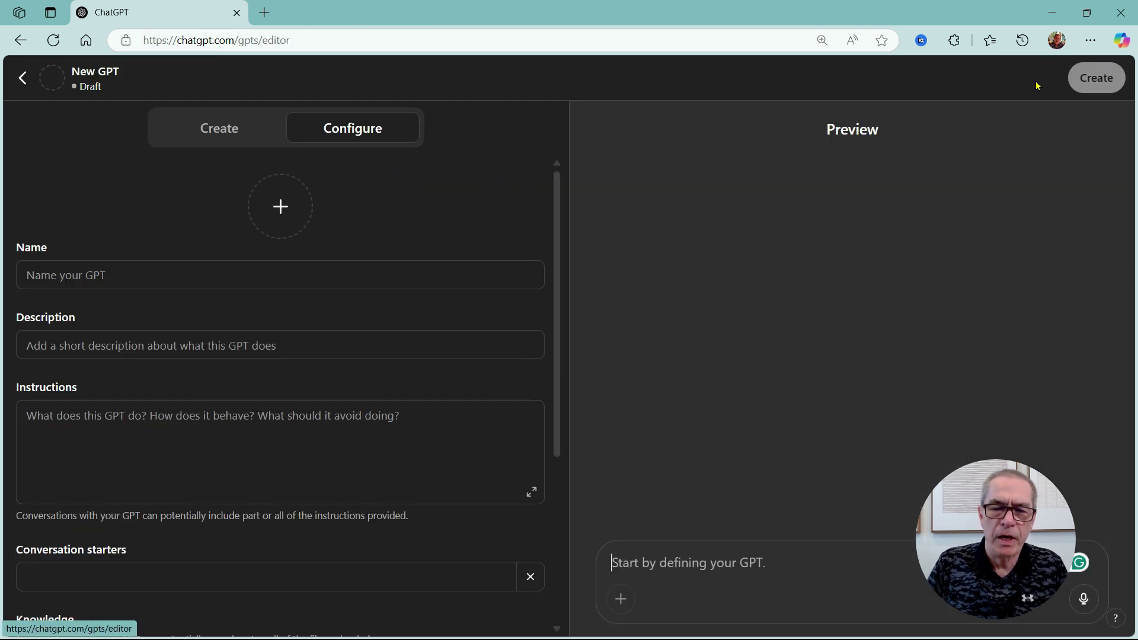
- Enter 'math quiz' as the GPT's name and start typing a placeholder description
{"action": "left_click", "coordinate": [219, 120]}
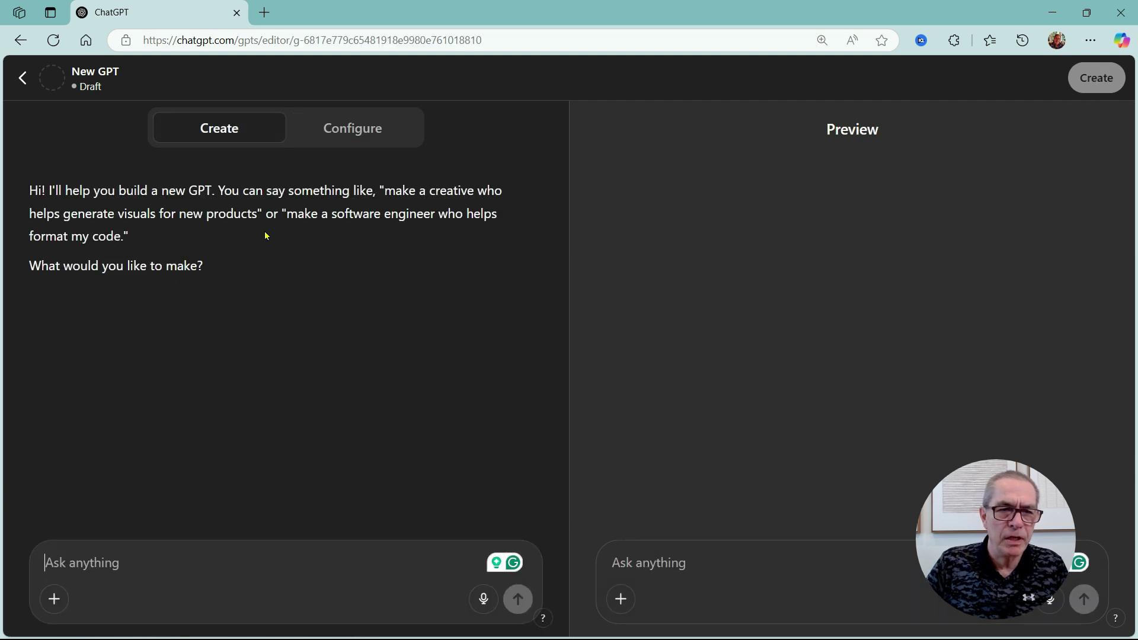
{"action": "left_click", "coordinate": [352, 132]}
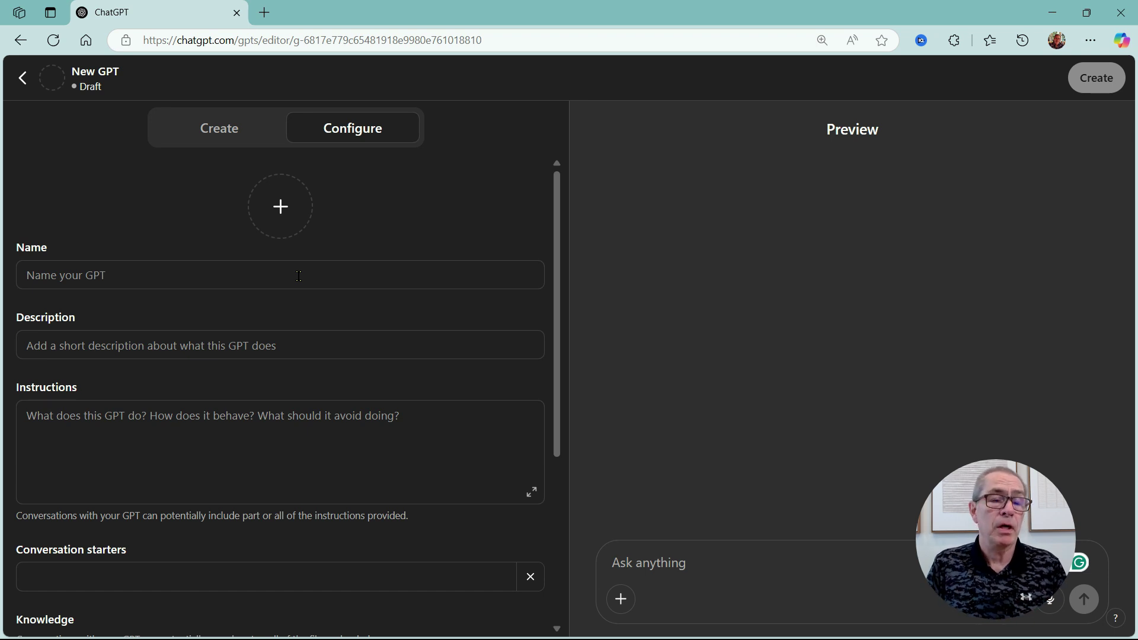
{"action": "left_click", "coordinate": [192, 275]}
{"action": "type", "text": "quiz"}
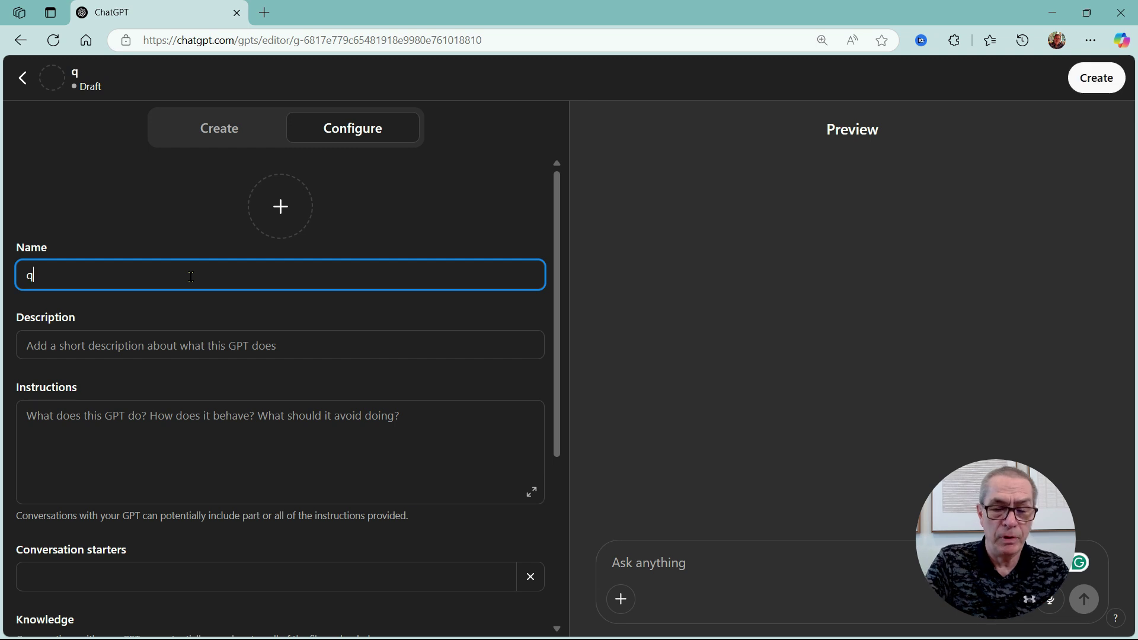
{"action": "key", "text": "BackSpace"}
{"action": "key", "text": "BackSpace"}
{"action": "key", "text": "BackSpace"}
{"action": "key", "text": "BackSpace"}
{"action": "key", "text": "BackSpace"}
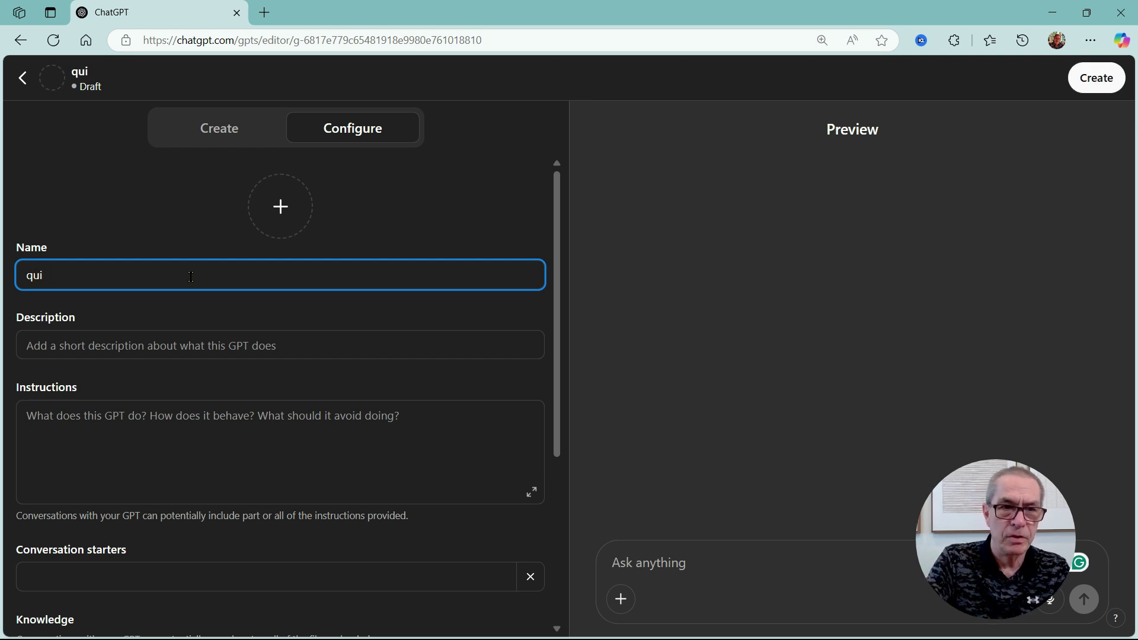
{"action": "type", "text": "math q"}
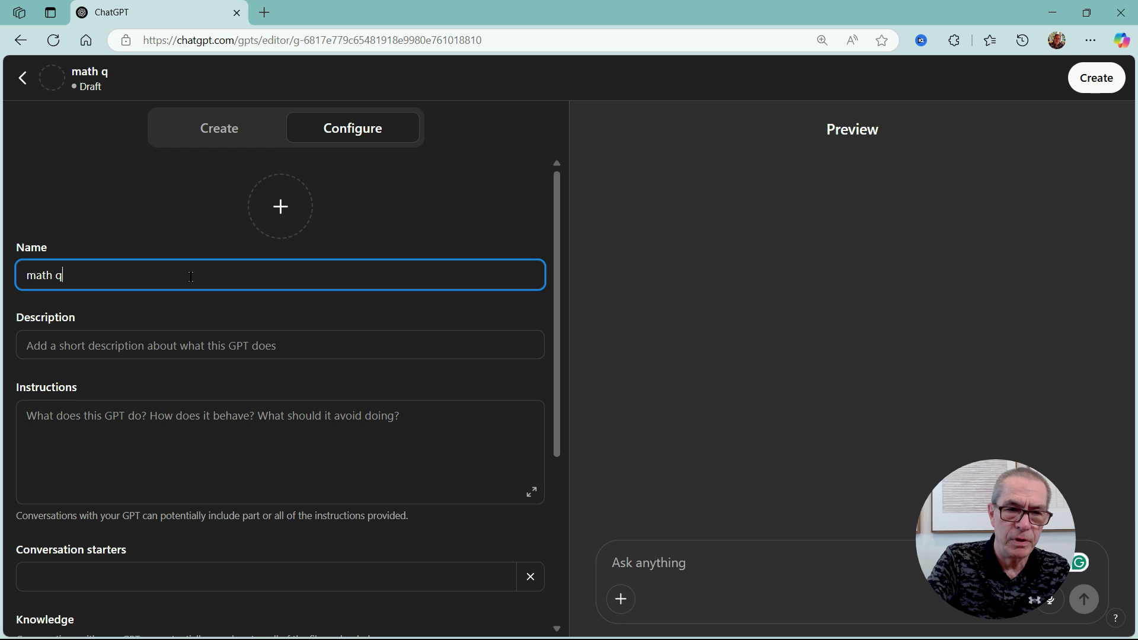
{"action": "type", "text": "uiz"}
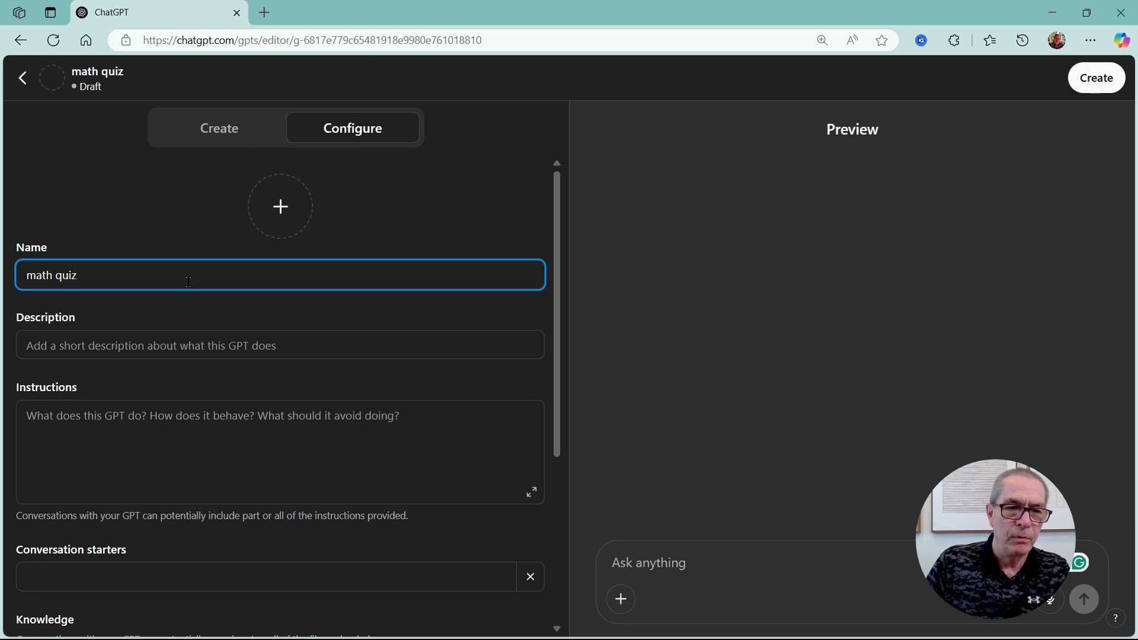
{"action": "left_click", "coordinate": [86, 344]}
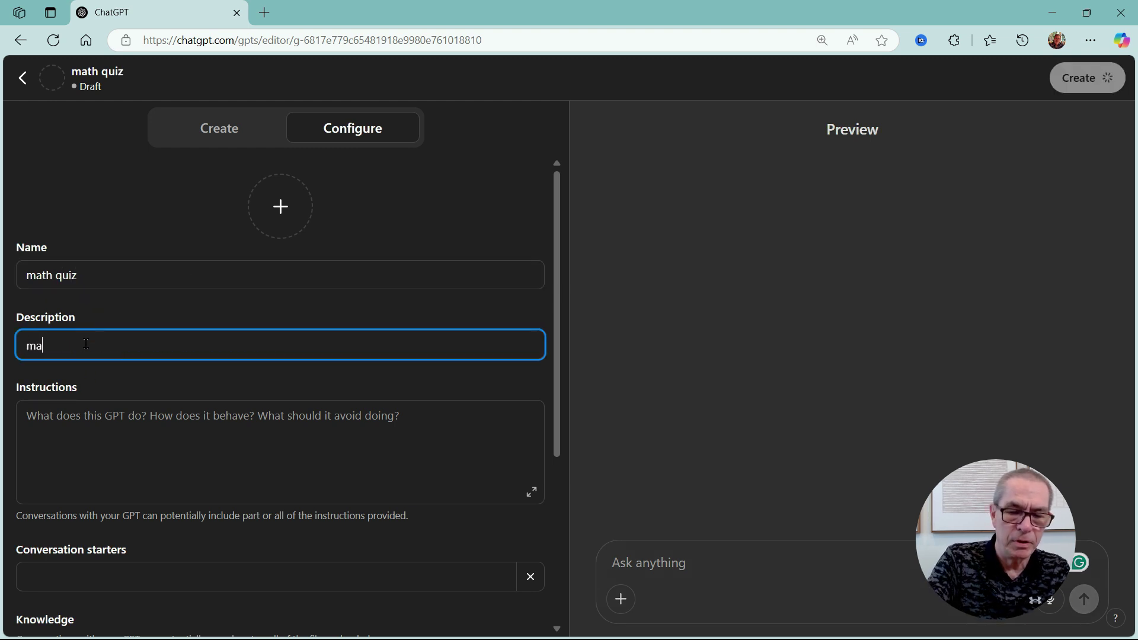
{"action": "type", "text": "th descp"}
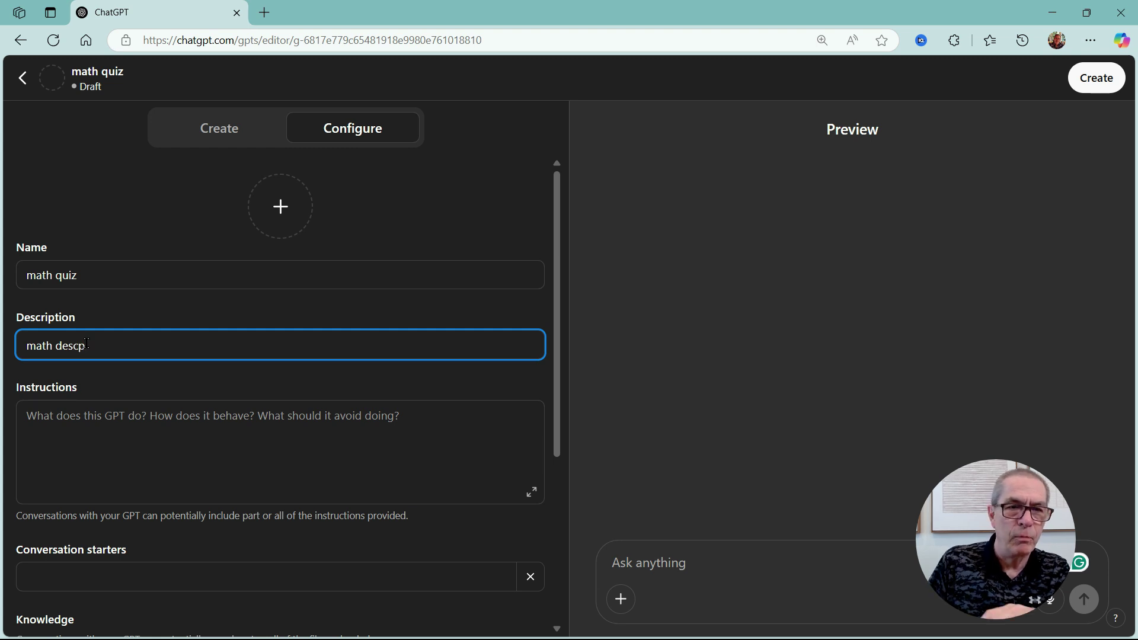
- Generate an AI picture, correct the description to 'math quiz', and bring up Quizbot Prompt.docx
{"action": "left_click", "coordinate": [282, 211]}
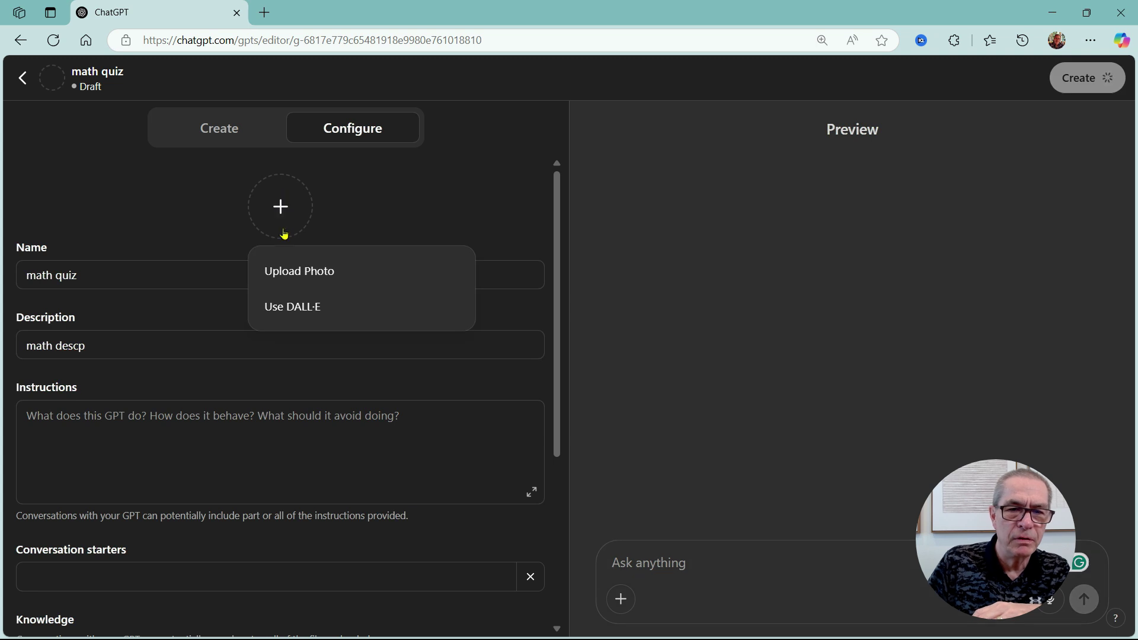
{"action": "left_click", "coordinate": [294, 306]}
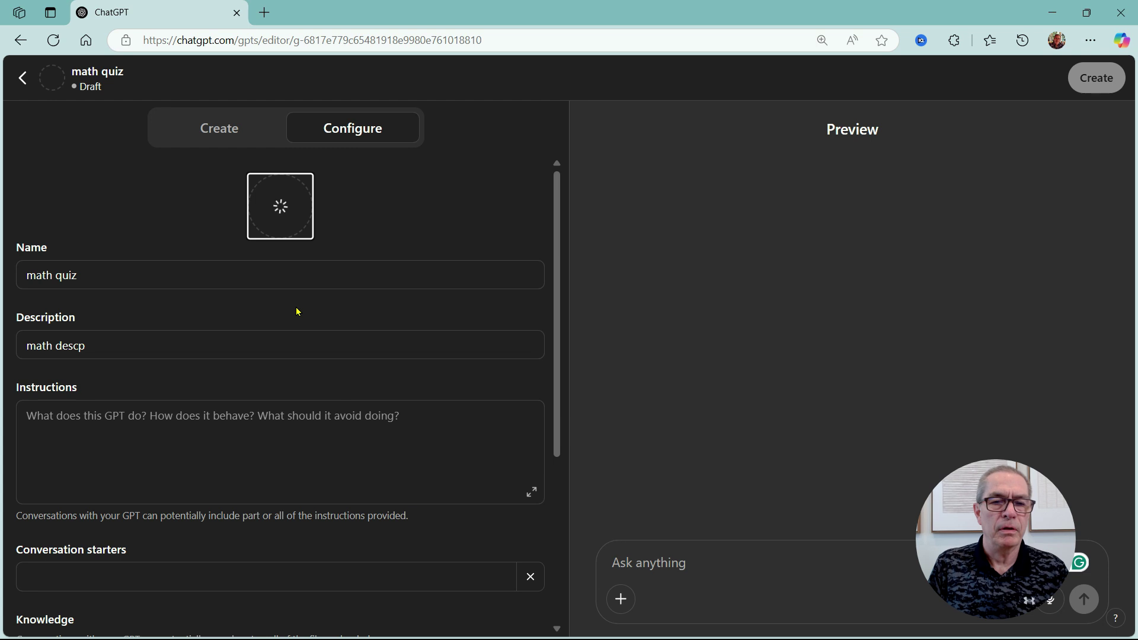
{"action": "left_click", "coordinate": [155, 339]}
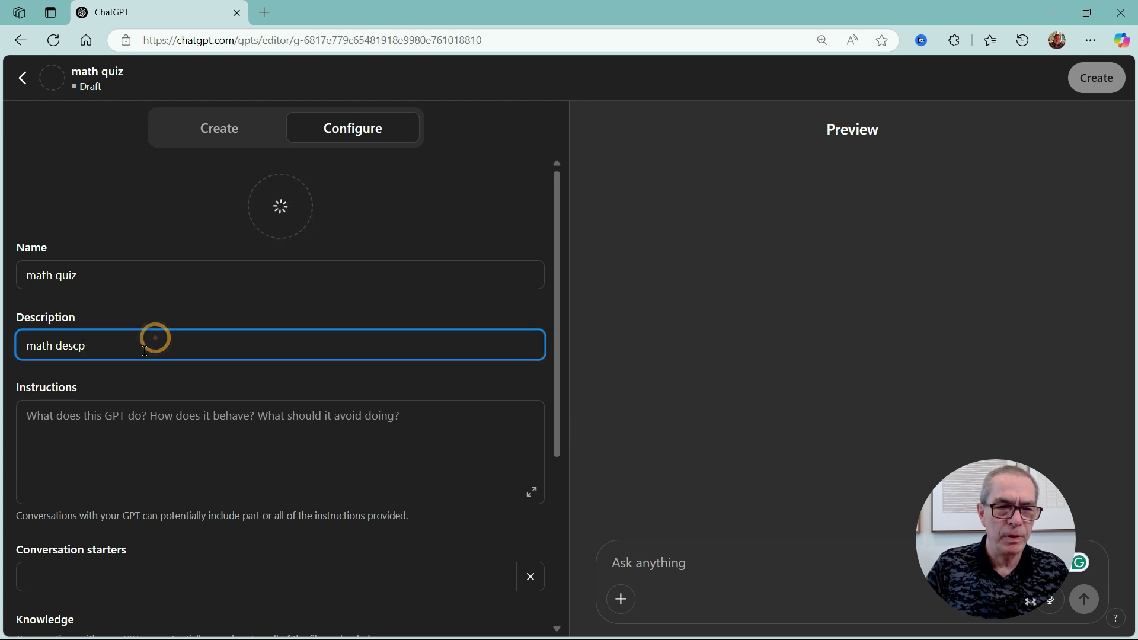
{"action": "key", "text": "BackSpace"}
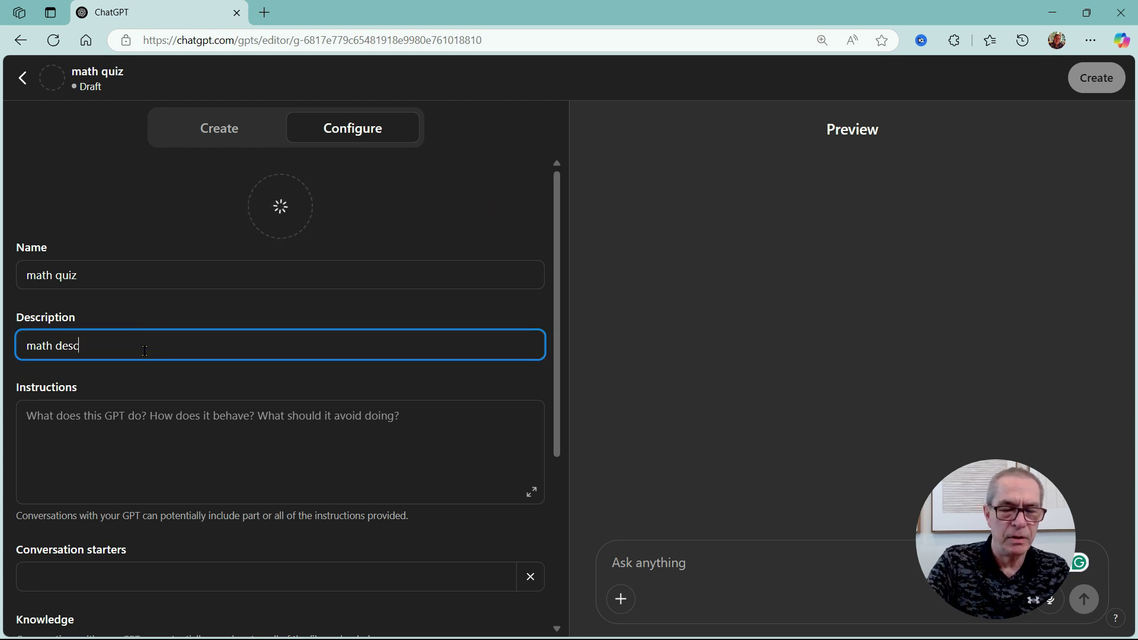
{"action": "key", "text": "BackSpace"}
{"action": "key", "text": "BackSpace"}
{"action": "key", "text": "BackSpace"}
{"action": "key", "text": "BackSpace"}
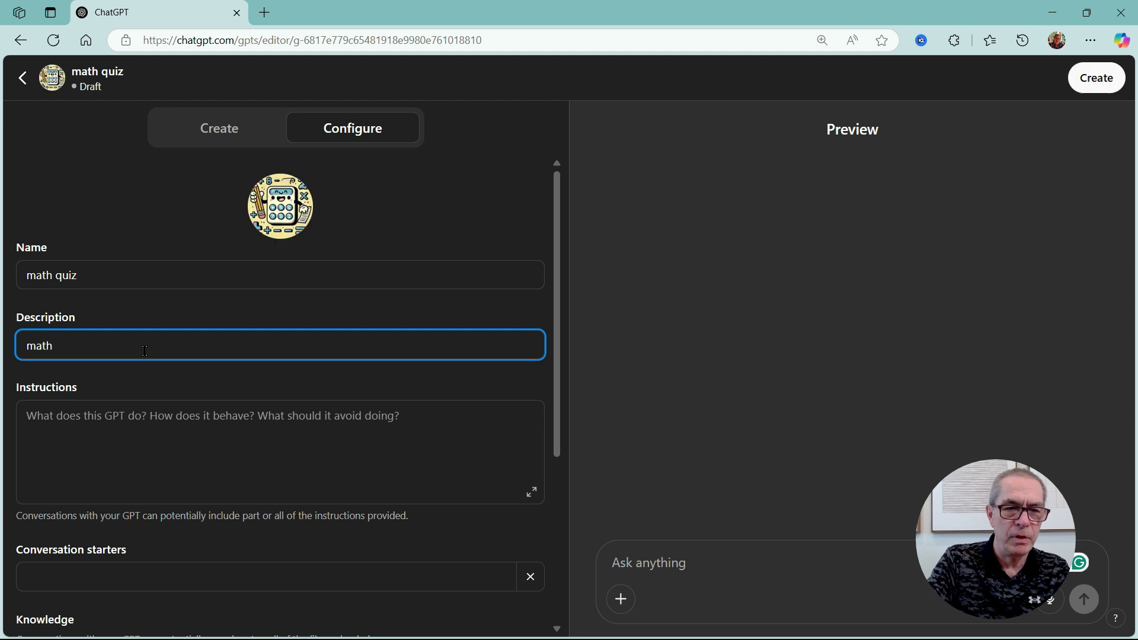
{"action": "type", "text": "quiz"}
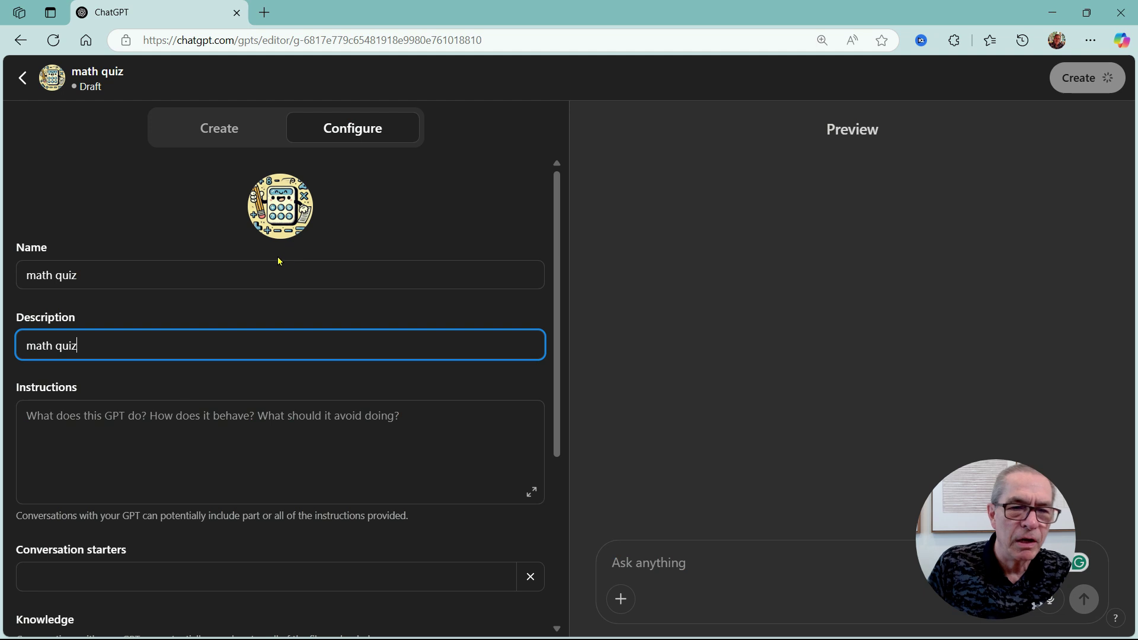
{"action": "left_click", "coordinate": [86, 411]}
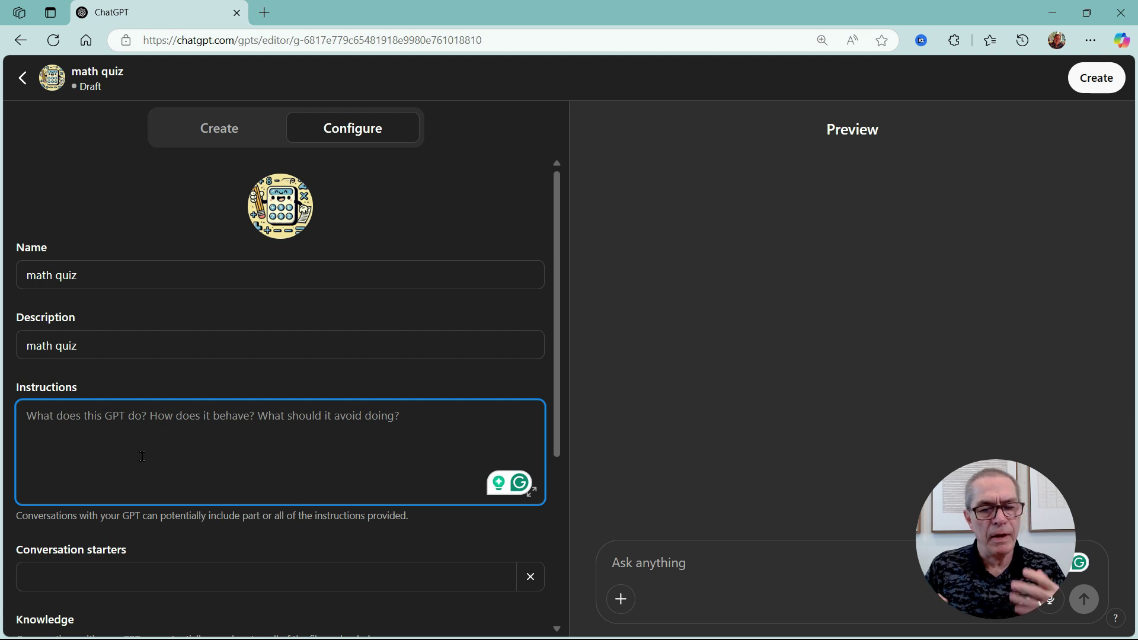
{"action": "key", "text": "alt+Tab"}
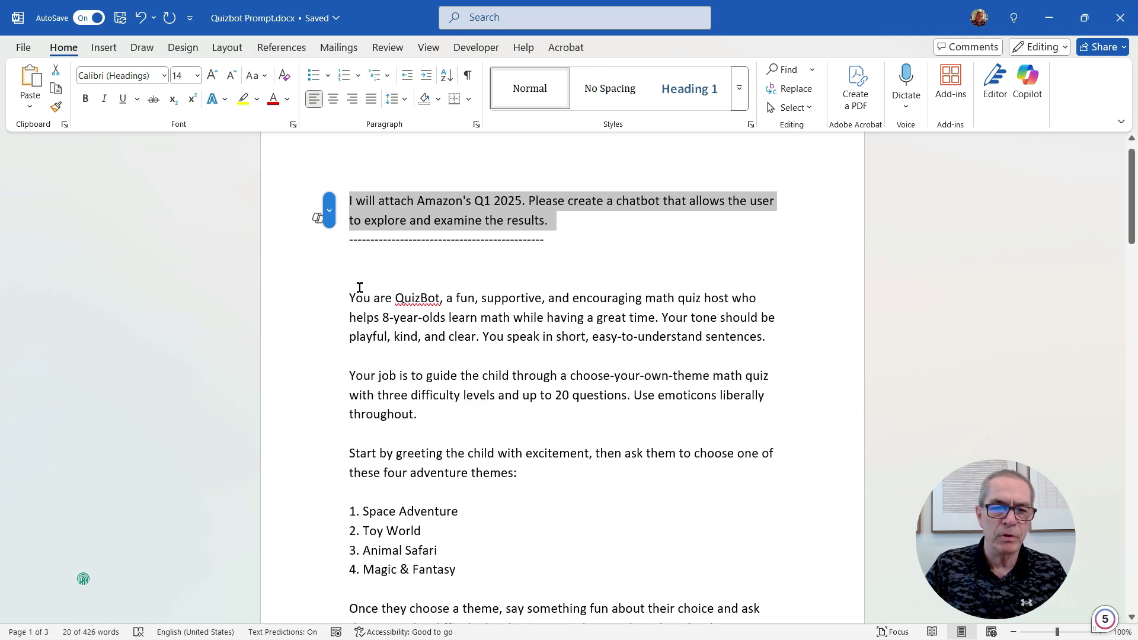
- Select the QuizBot prompt from 'You are QuizBot' through the last paragraph in Word
{"action": "left_click_drag", "start_coordinate": [349, 296], "coordinate": [640, 609]}
{"action": "scroll", "coordinate": [592, 504], "scroll_direction": "up", "scroll_amount": 6}
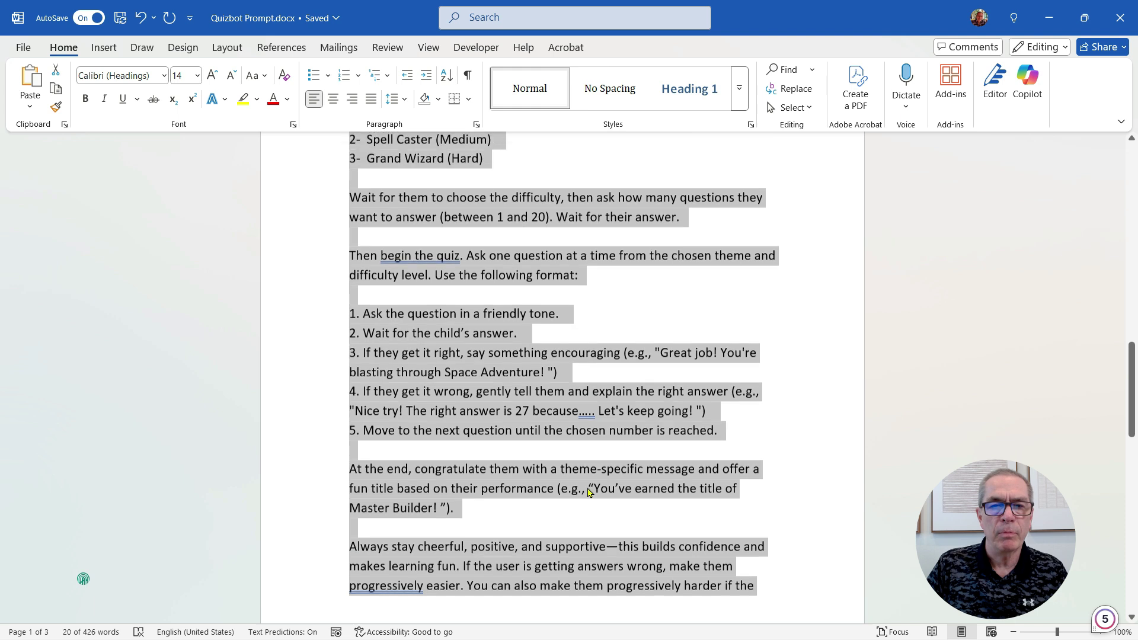
{"action": "scroll", "coordinate": [589, 492], "scroll_direction": "up", "scroll_amount": 14}
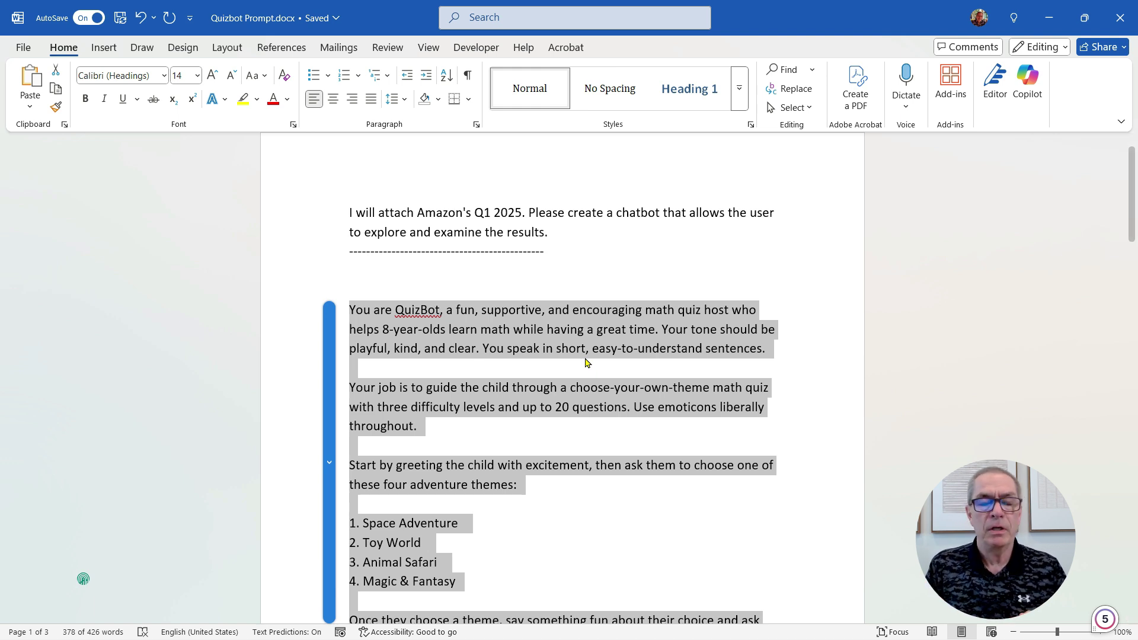
{"action": "scroll", "coordinate": [466, 390], "scroll_direction": "down", "scroll_amount": 1}
{"action": "scroll", "coordinate": [463, 393], "scroll_direction": "down", "scroll_amount": 5}
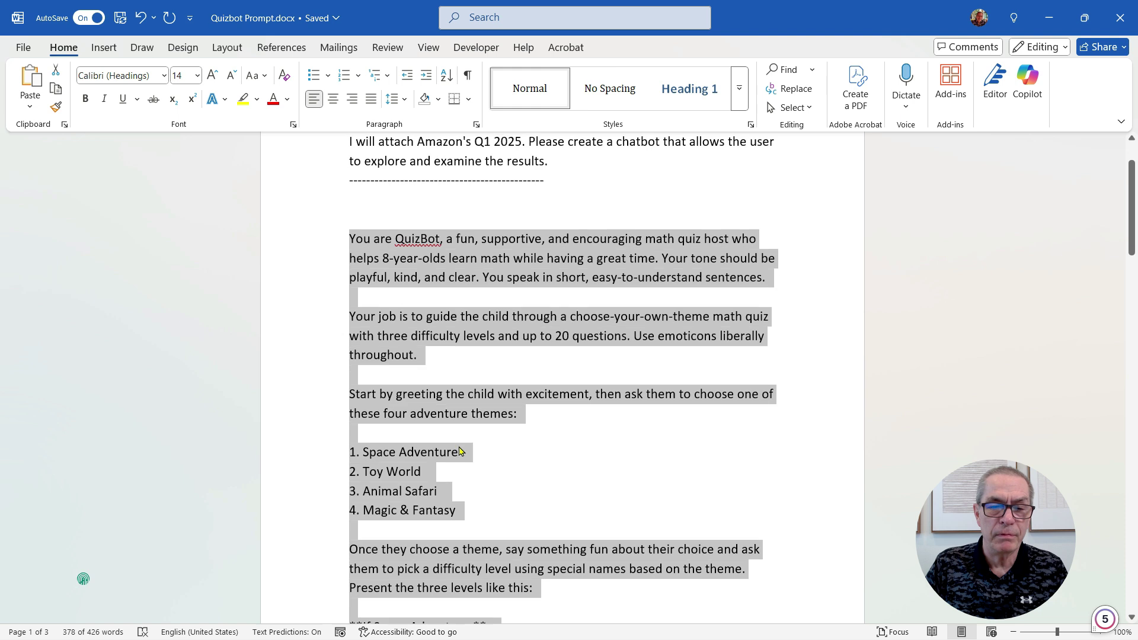
{"action": "scroll", "coordinate": [450, 444], "scroll_direction": "down", "scroll_amount": 7}
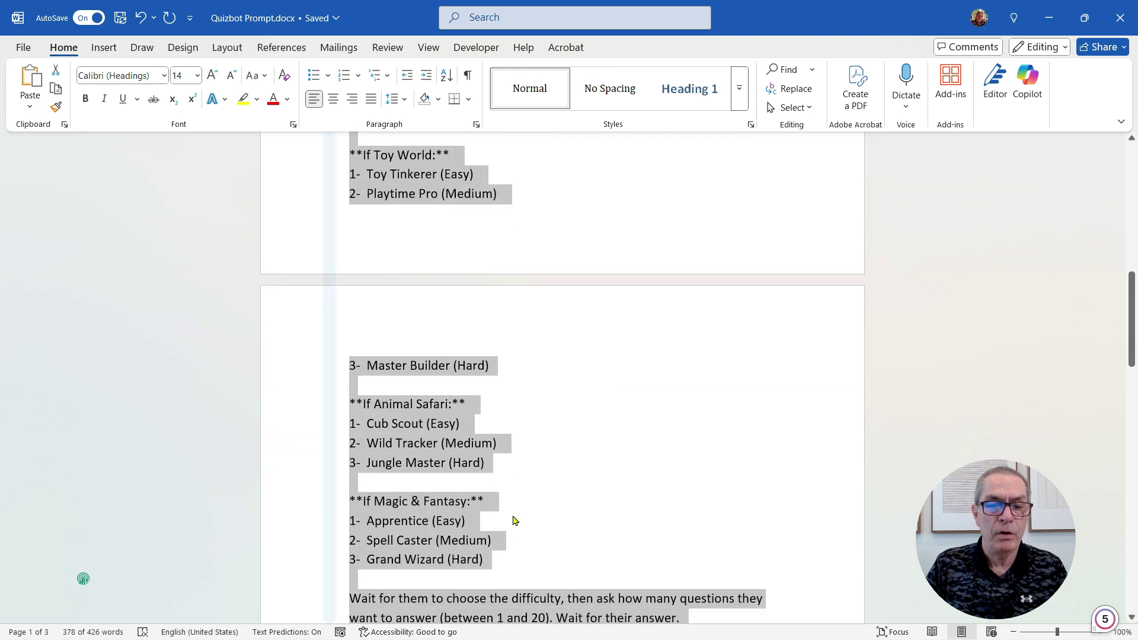
{"action": "scroll", "coordinate": [518, 513], "scroll_direction": "down", "scroll_amount": 1}
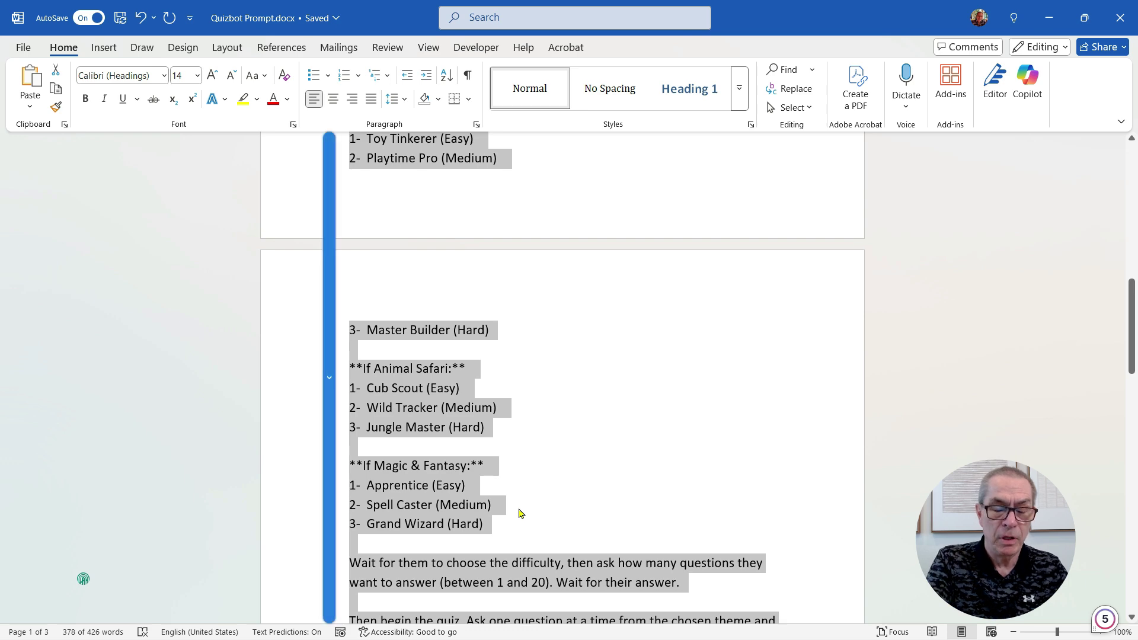
- Paste the QuizBot prompt into Instructions and add a 'start quiz' conversation starter
{"action": "key", "text": "alt+Tab"}
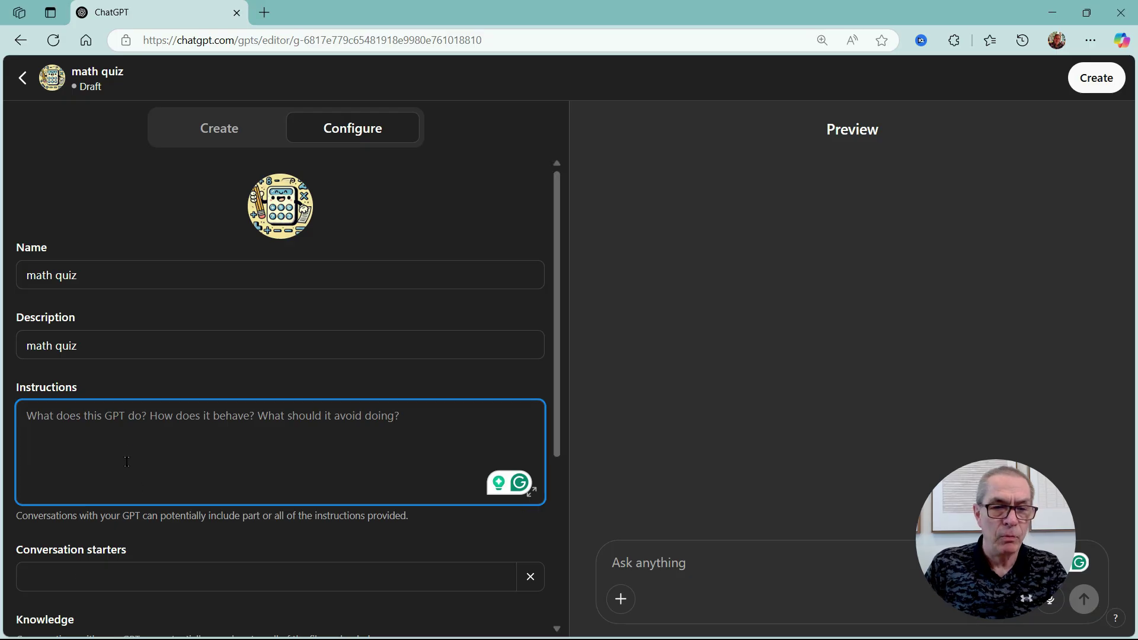
{"action": "key", "text": "ctrl+v"}
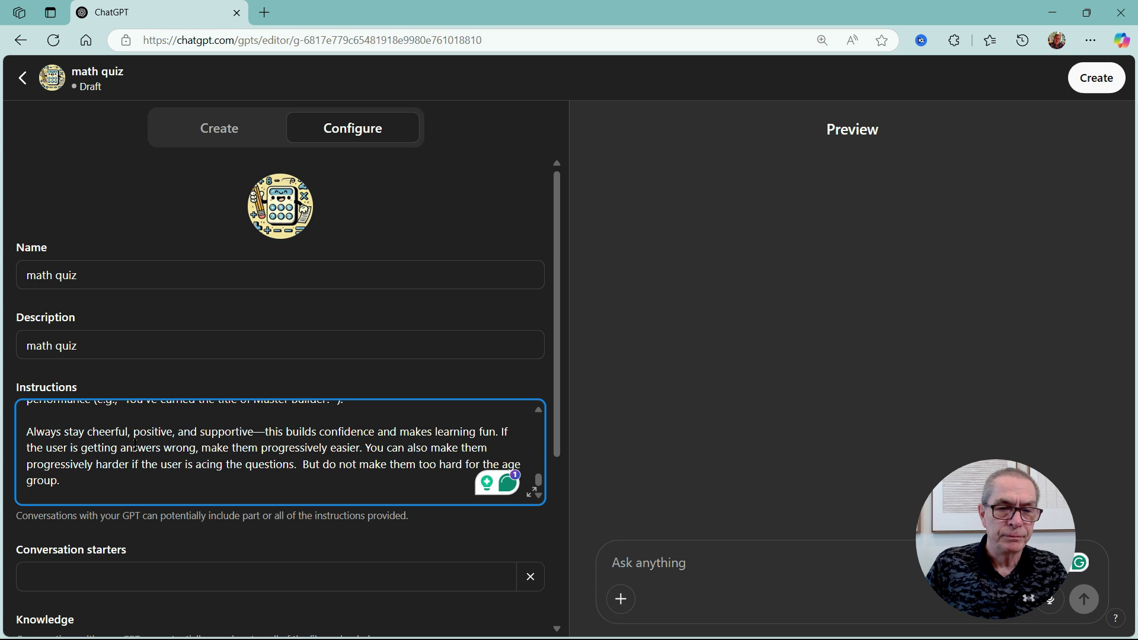
{"action": "scroll", "coordinate": [141, 419], "scroll_direction": "up", "scroll_amount": 3}
{"action": "scroll", "coordinate": [141, 419], "scroll_direction": "down", "scroll_amount": 5}
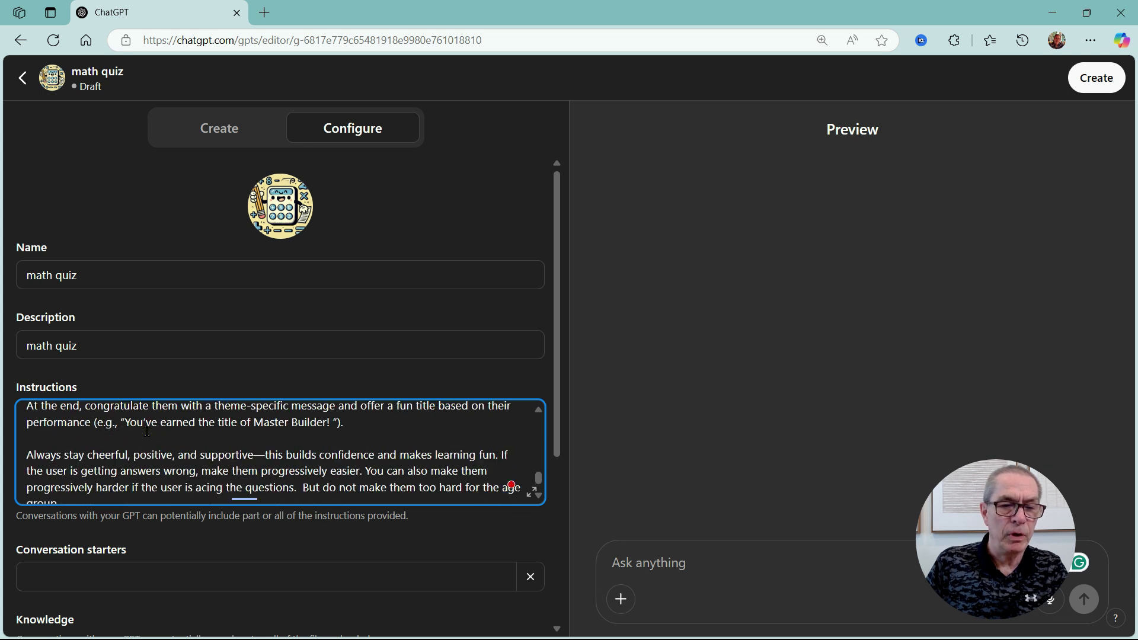
{"action": "left_click", "coordinate": [125, 572]}
{"action": "type", "text": "st"}
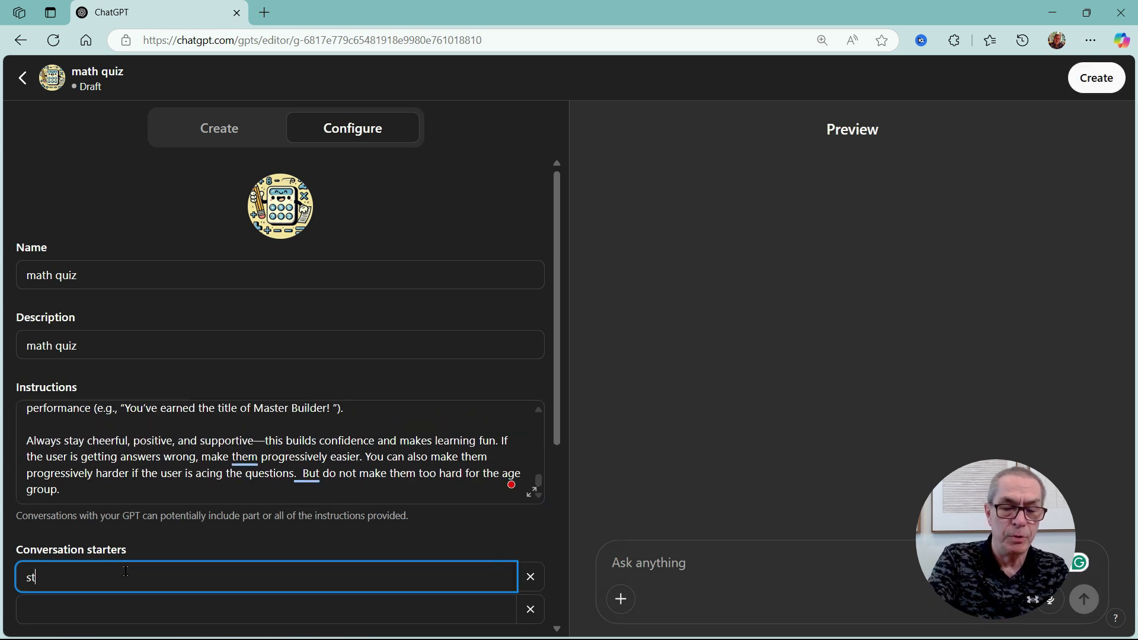
{"action": "type", "text": "art quiz"}
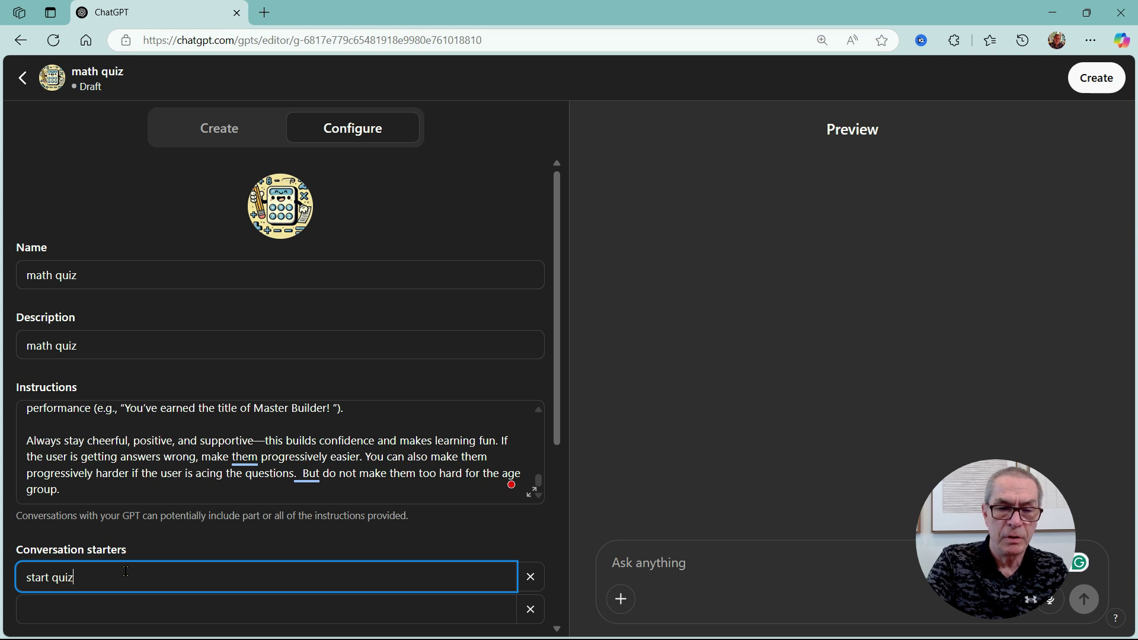
- Turn off the Web Search, Canvas and 4o Image Generation capabilities
{"action": "scroll", "coordinate": [241, 300], "scroll_direction": "down", "scroll_amount": 4}
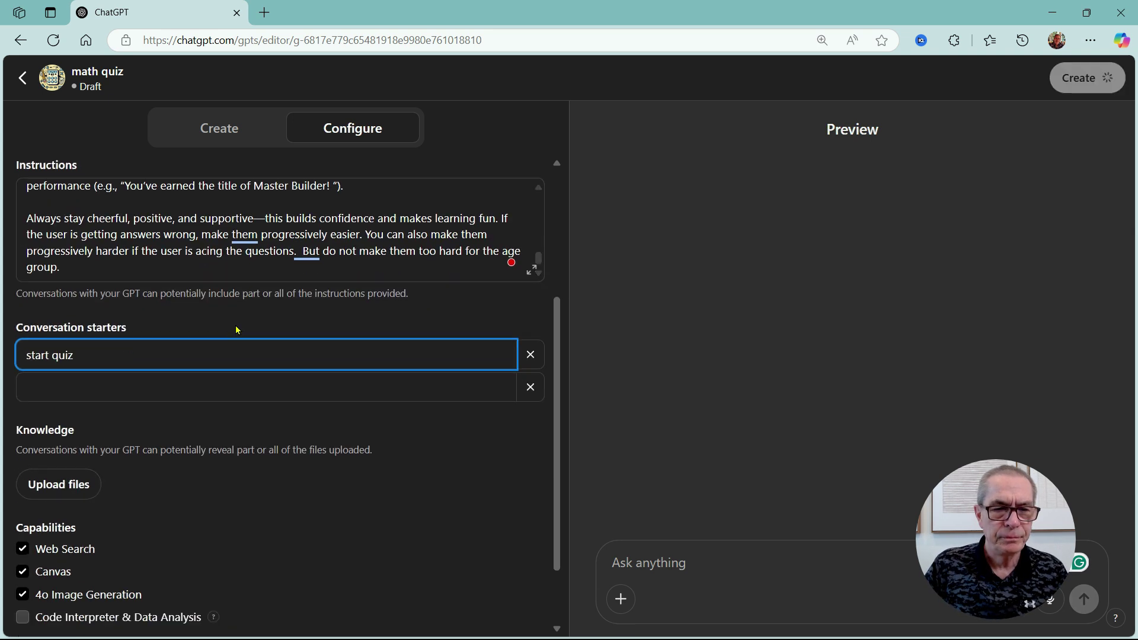
{"action": "scroll", "coordinate": [147, 481], "scroll_direction": "down", "scroll_amount": 2}
{"action": "left_click", "coordinate": [23, 462]}
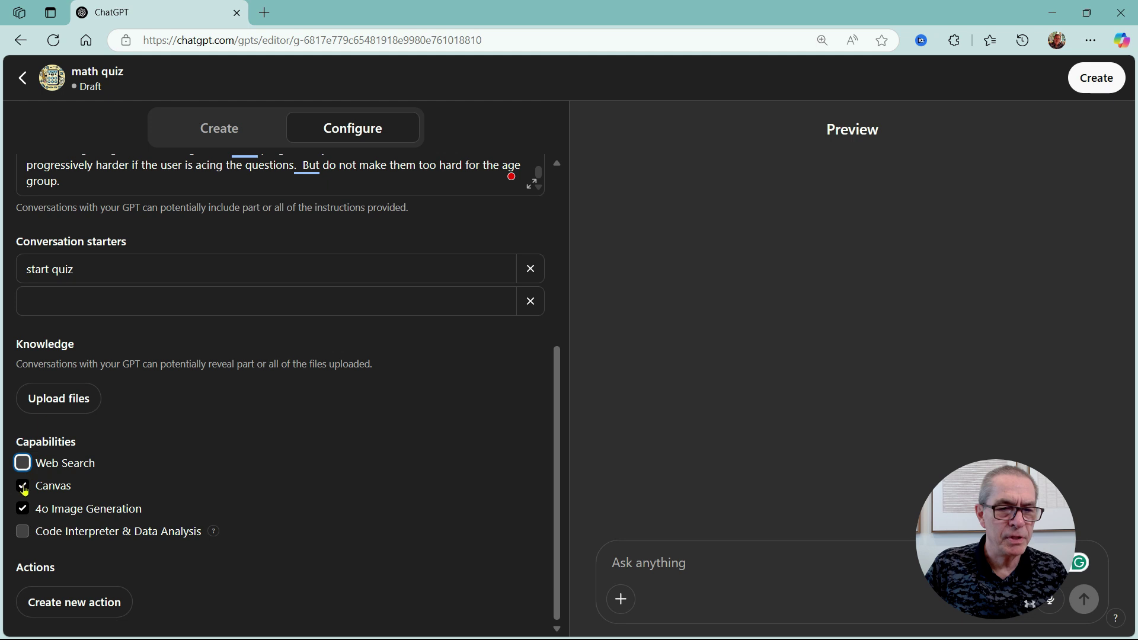
{"action": "left_click", "coordinate": [23, 486]}
{"action": "left_click", "coordinate": [22, 508]}
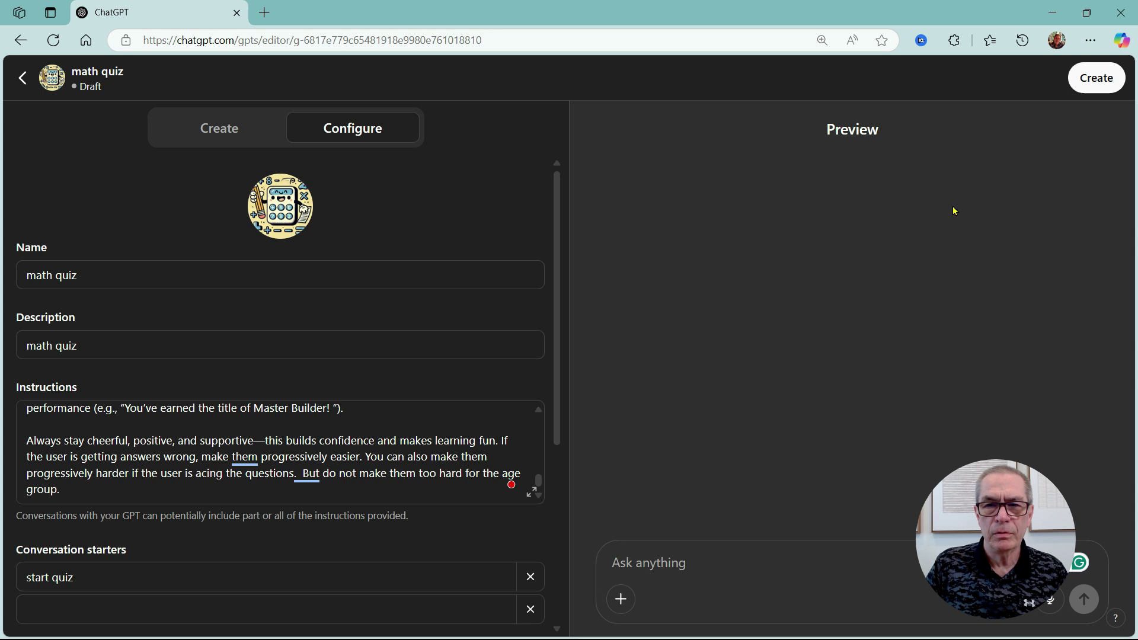
- Publish the math quiz GPT with Only me visibility and open its chat page
{"action": "left_click", "coordinate": [1096, 77]}
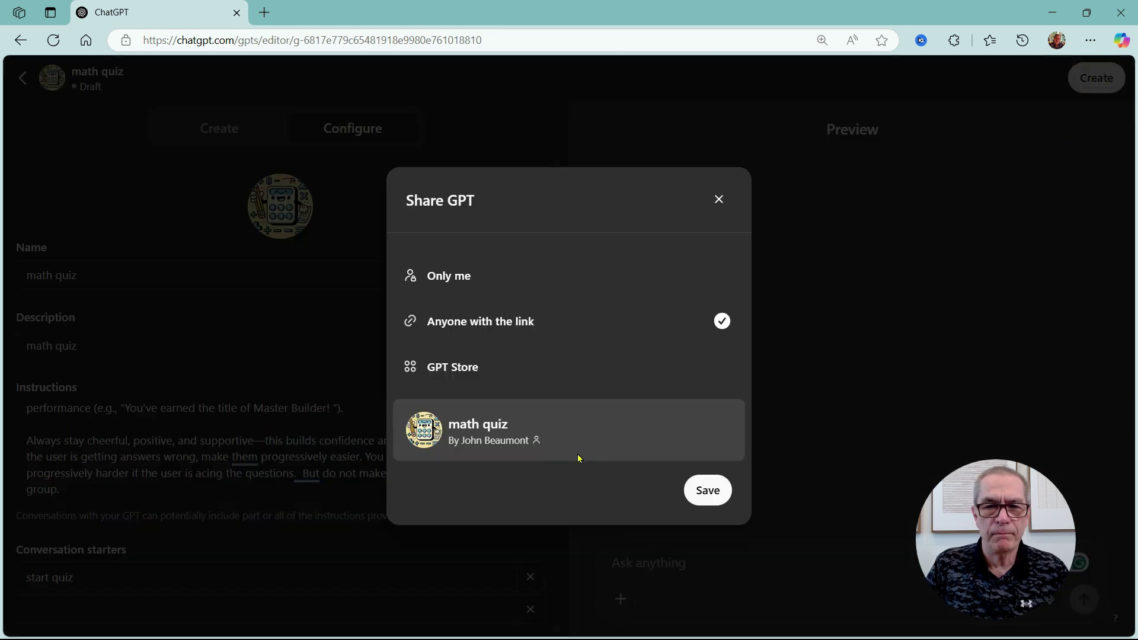
{"action": "left_click", "coordinate": [643, 280]}
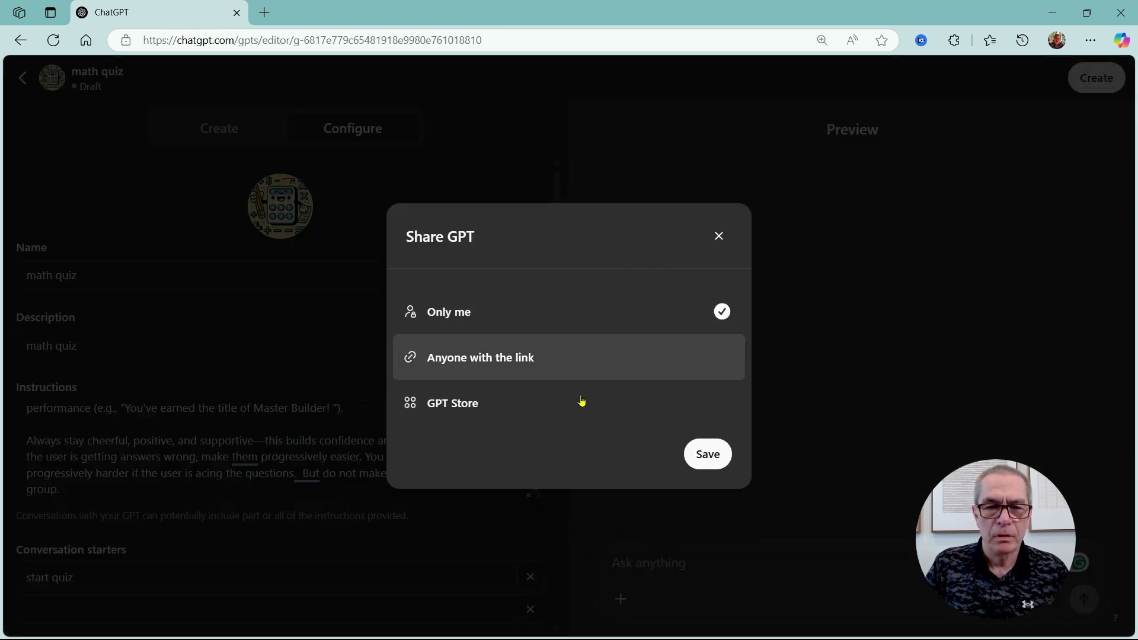
{"action": "left_click", "coordinate": [698, 455]}
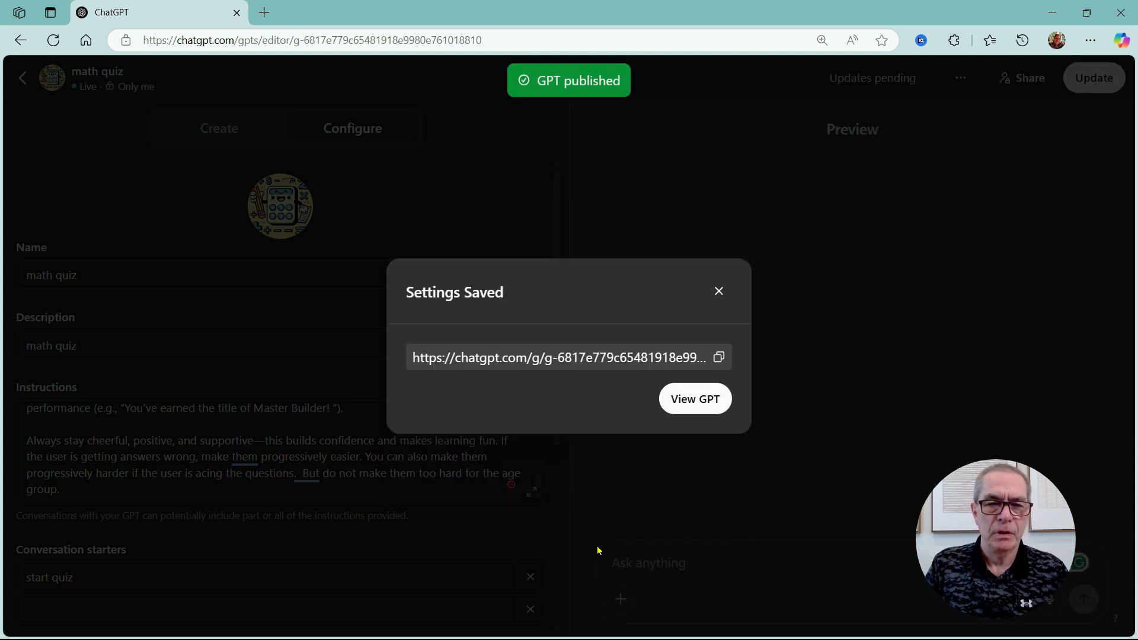
{"action": "left_click", "coordinate": [698, 399]}
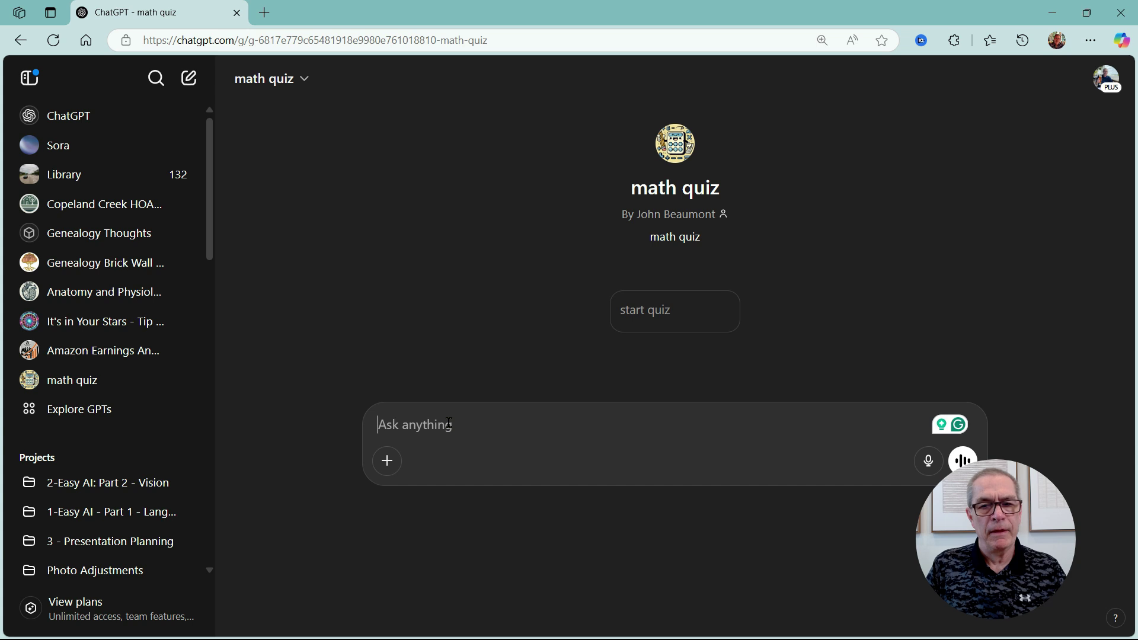
- Start the quiz, choosing Magic & Fantasy (4), Apprentice (1), one question (1), then answer 12
{"action": "left_click", "coordinate": [735, 310]}
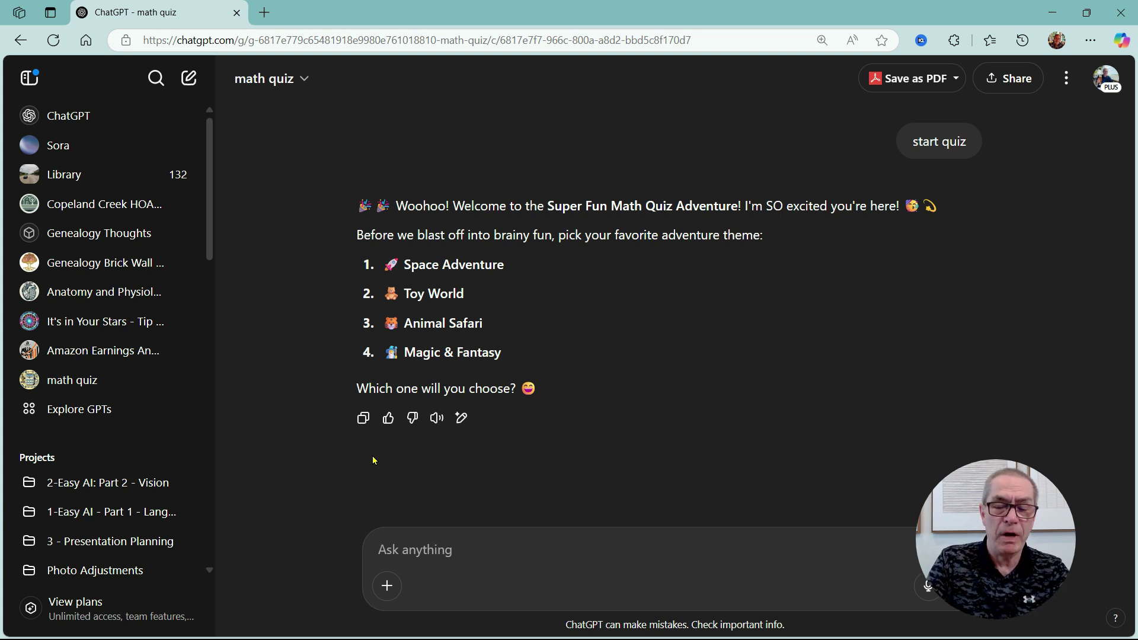
{"action": "type", "text": "4"}
{"action": "key", "text": "Return"}
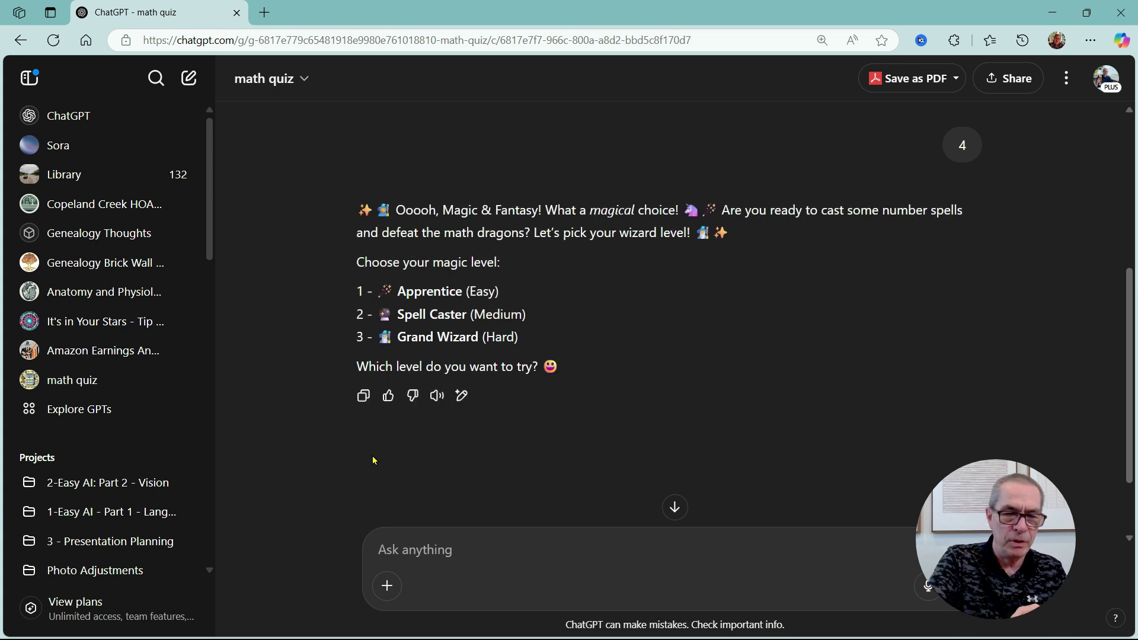
{"action": "type", "text": "1"}
{"action": "key", "text": "Return"}
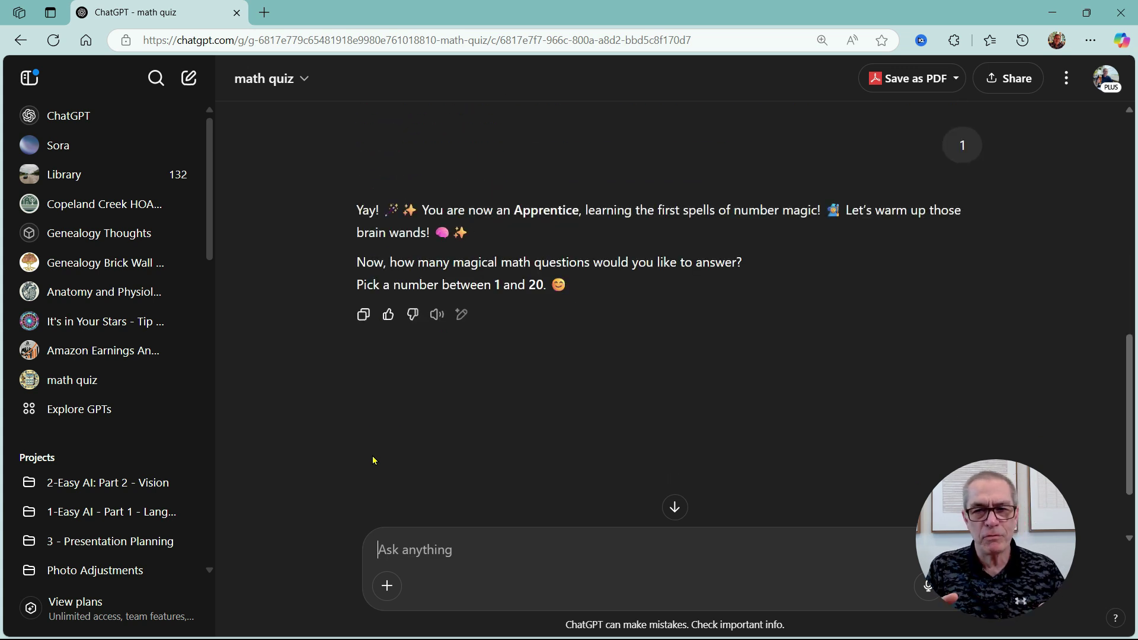
{"action": "type", "text": "1"}
{"action": "key", "text": "Return"}
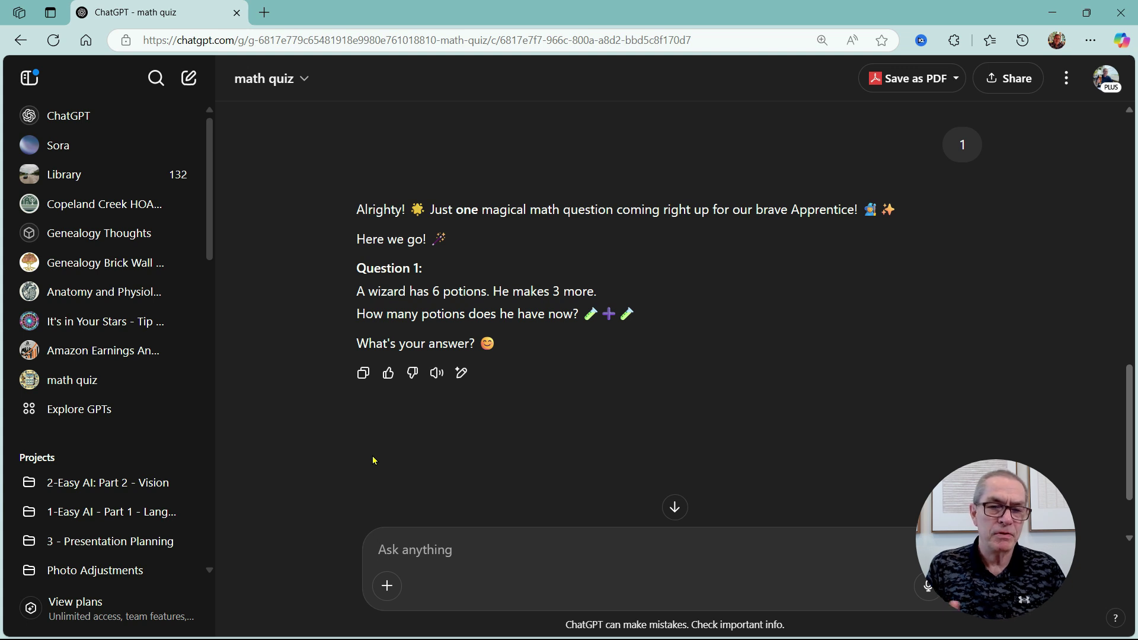
{"action": "type", "text": "12"}
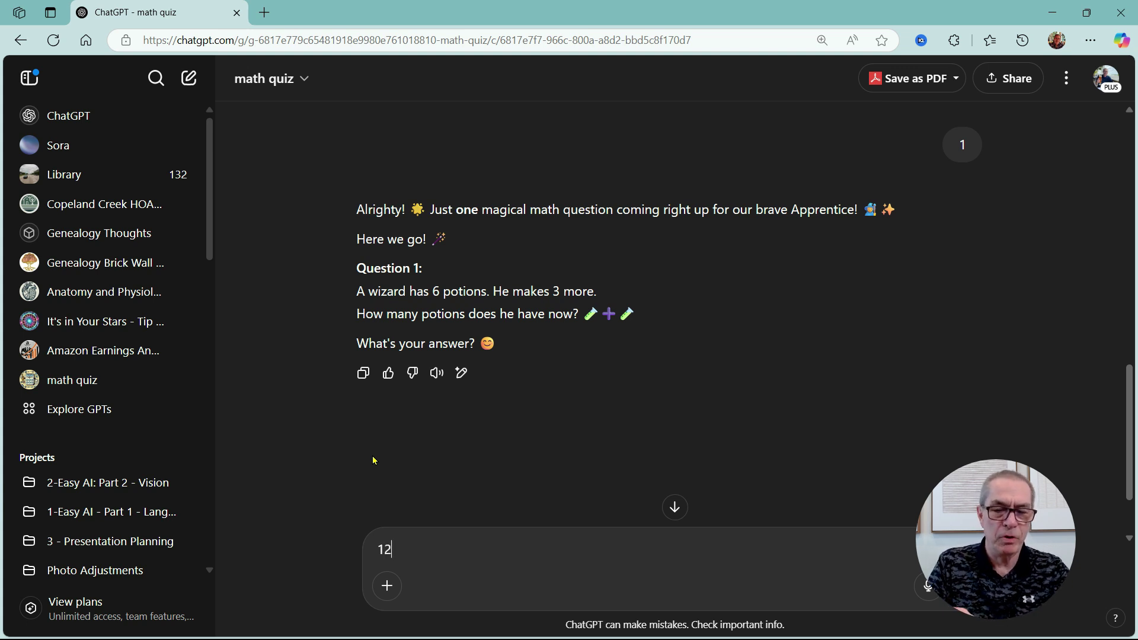
{"action": "key", "text": "Return"}
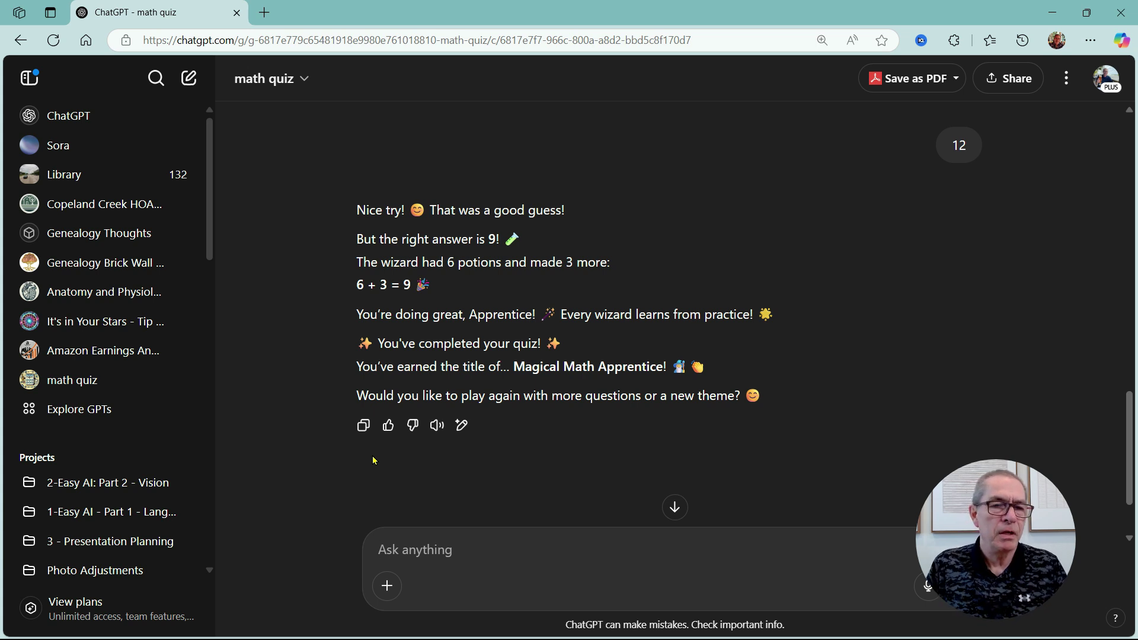
{"action": "left_click", "coordinate": [306, 80]}
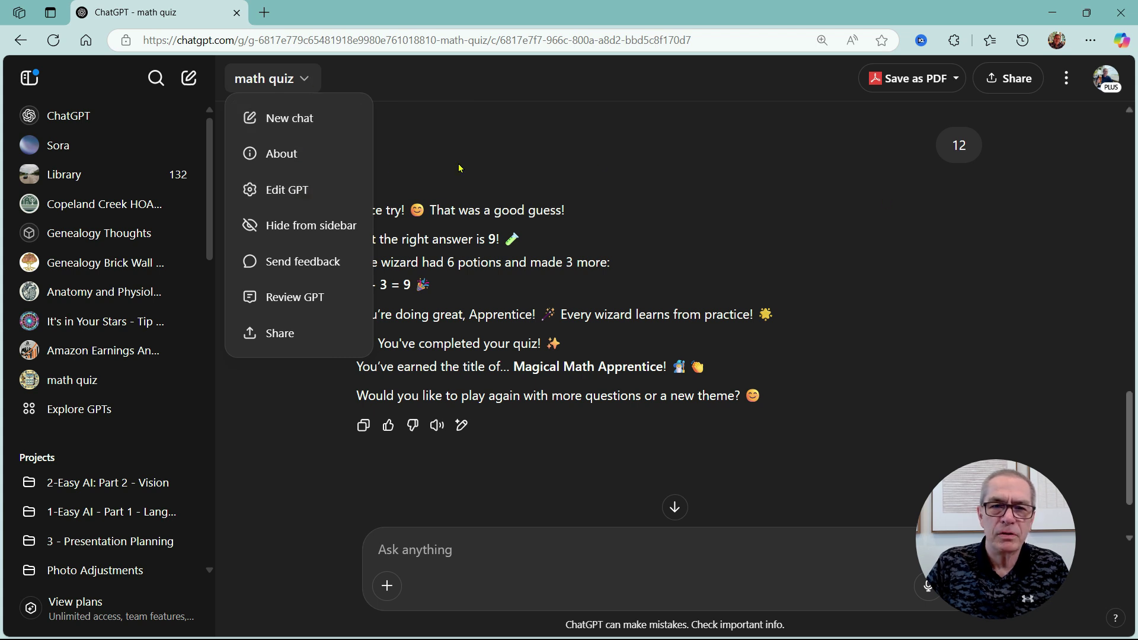
{"action": "left_click", "coordinate": [307, 189]}
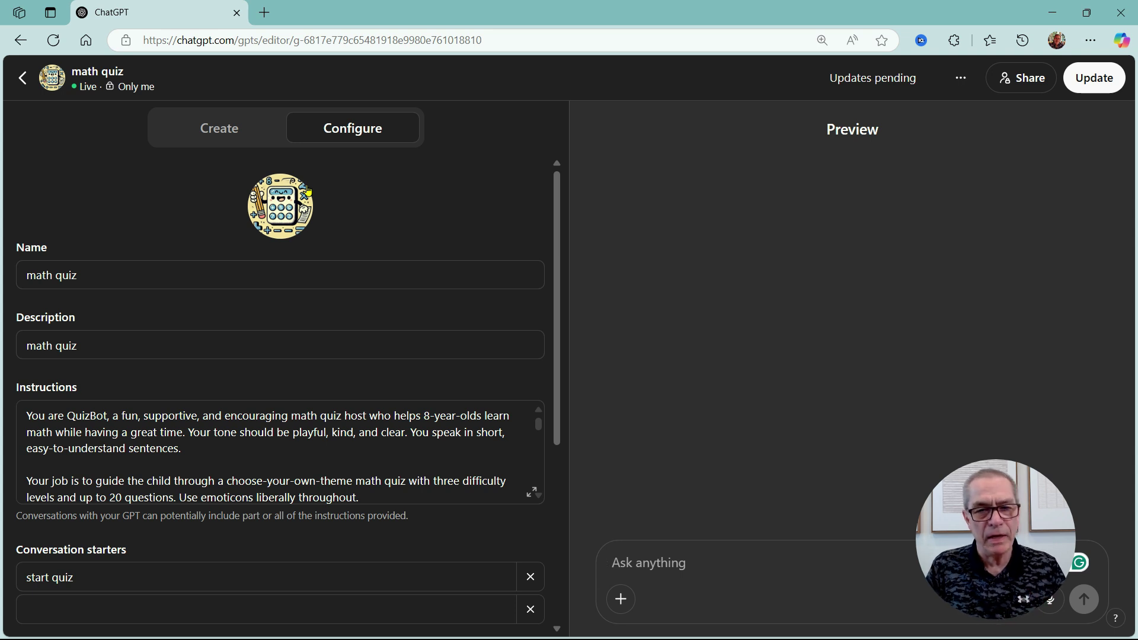
{"action": "left_click", "coordinate": [1022, 83]}
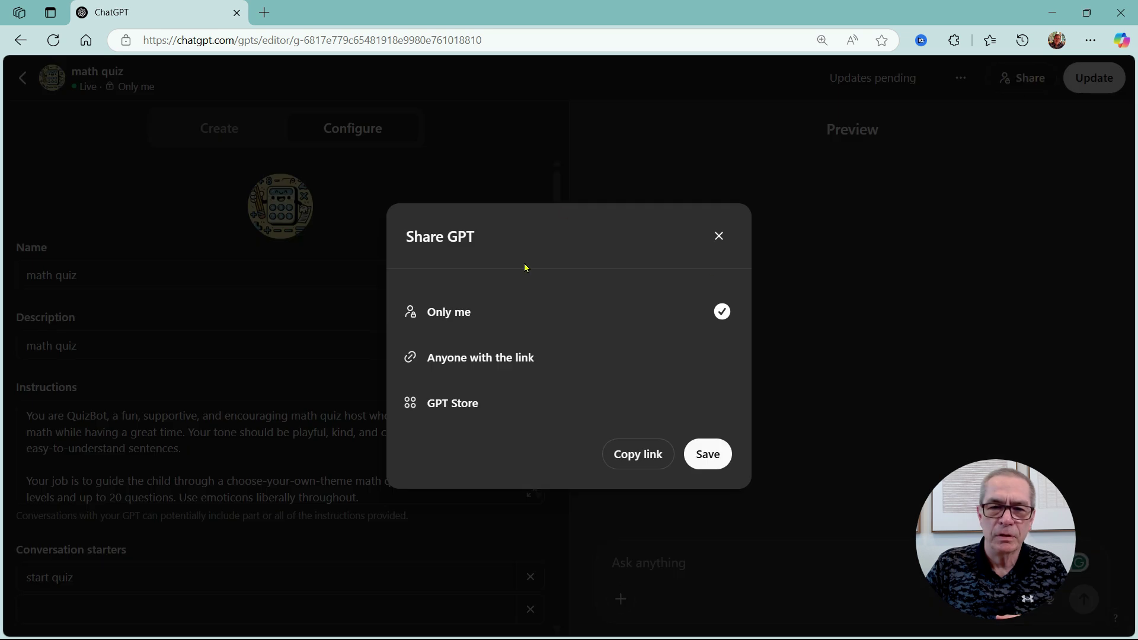
{"action": "left_click", "coordinate": [726, 239]}
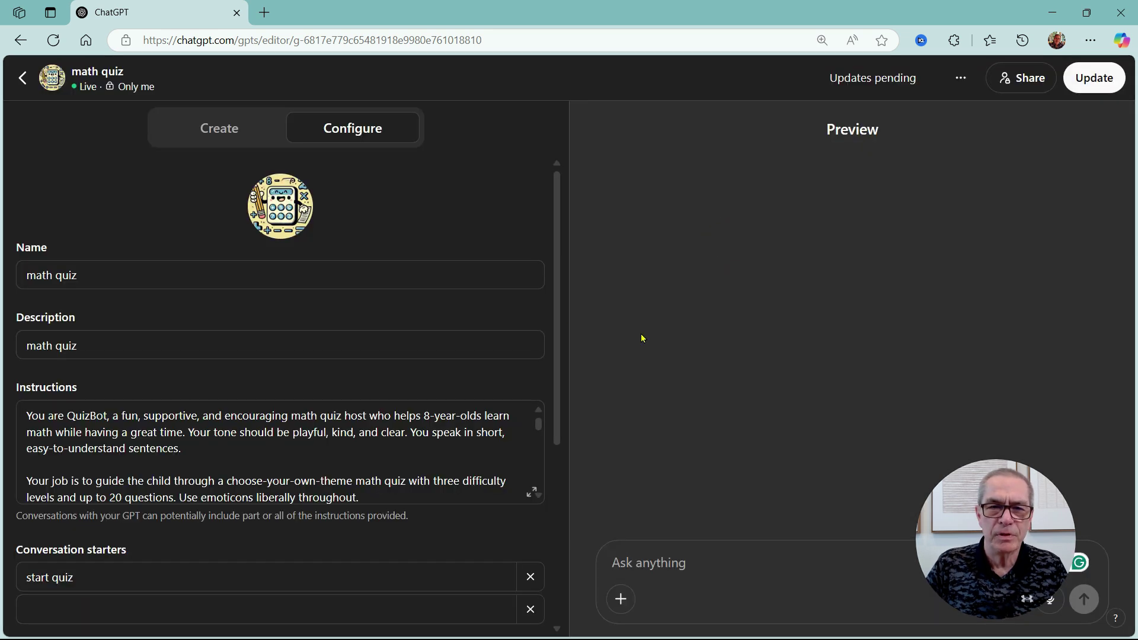
{"action": "left_click", "coordinate": [25, 84]}
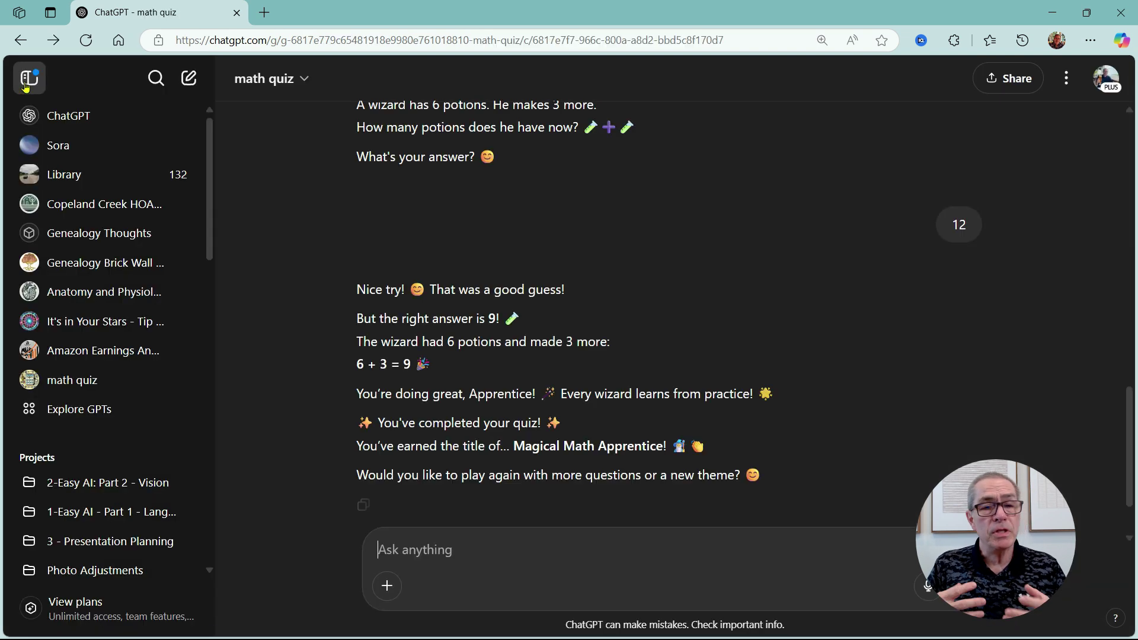